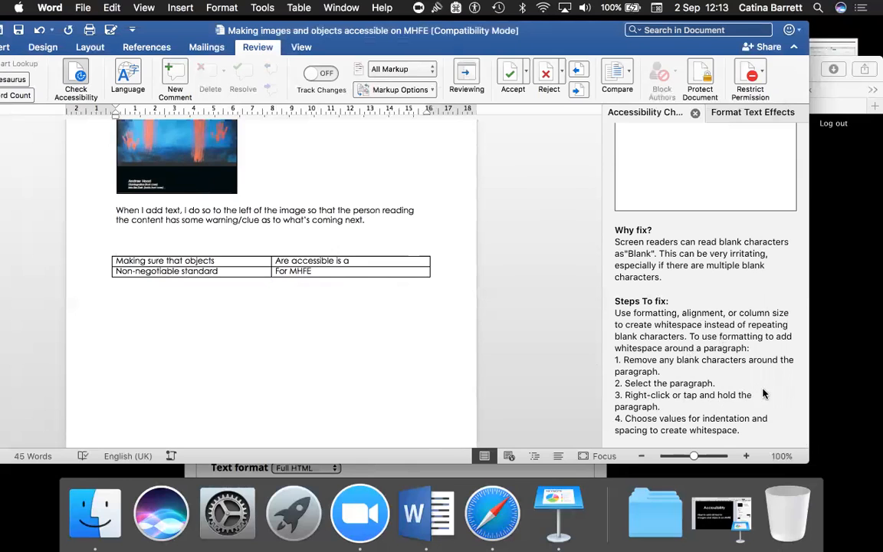
Delete the blank lines between the paragraph ending "what's coming next." and the table below it
scroll(764, 392, "down", 1)
scroll(764, 392, "up", 1)
left_click(373, 220)
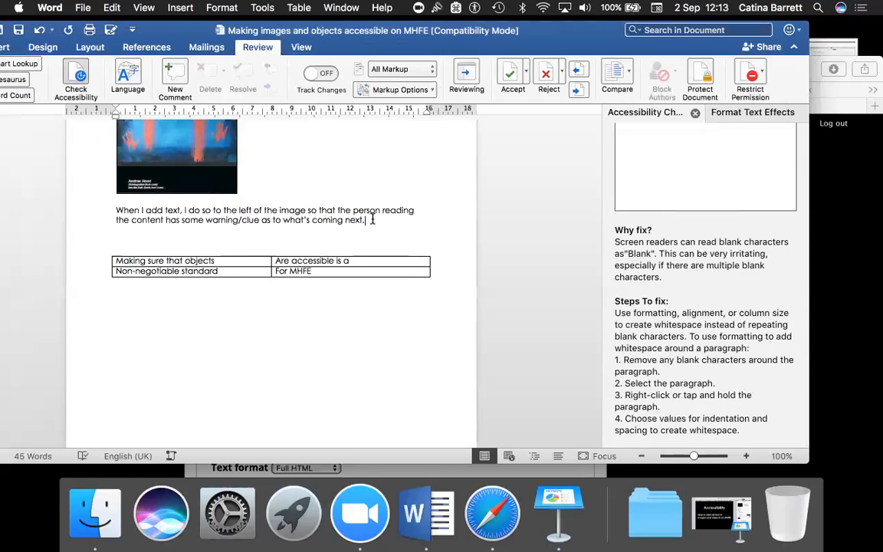
key("Delete")
key("Delete")
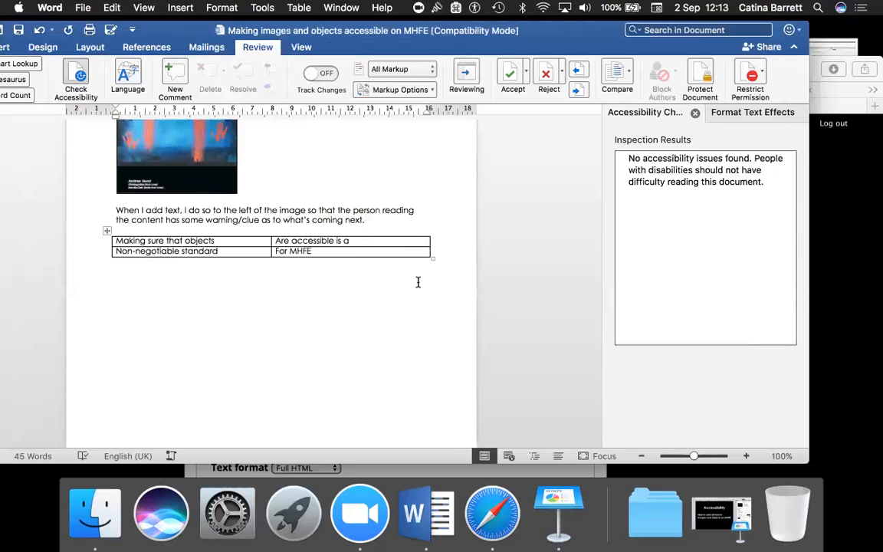
Review the alt text title and description of the Discovering Potential wheel picture in its Format Picture settings
scroll(417, 282, "up", 2)
scroll(417, 282, "up", 15)
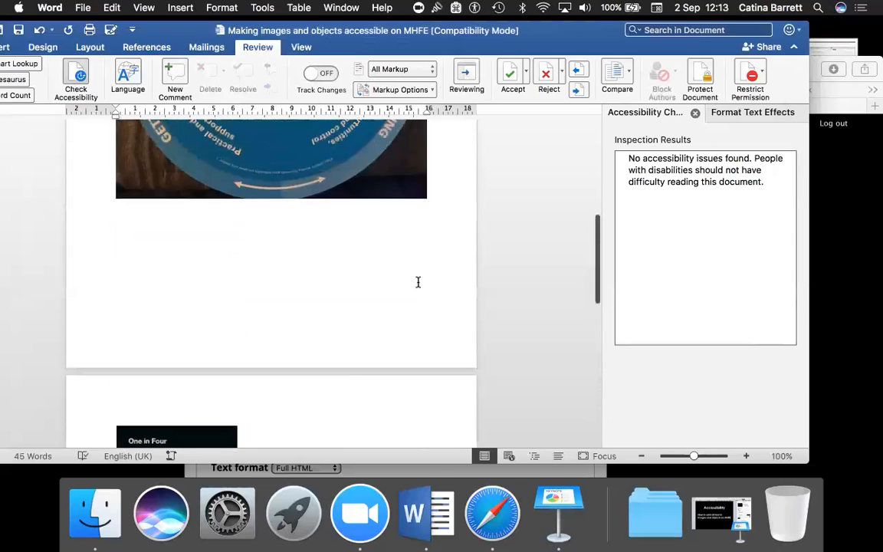
scroll(417, 282, "up", 3)
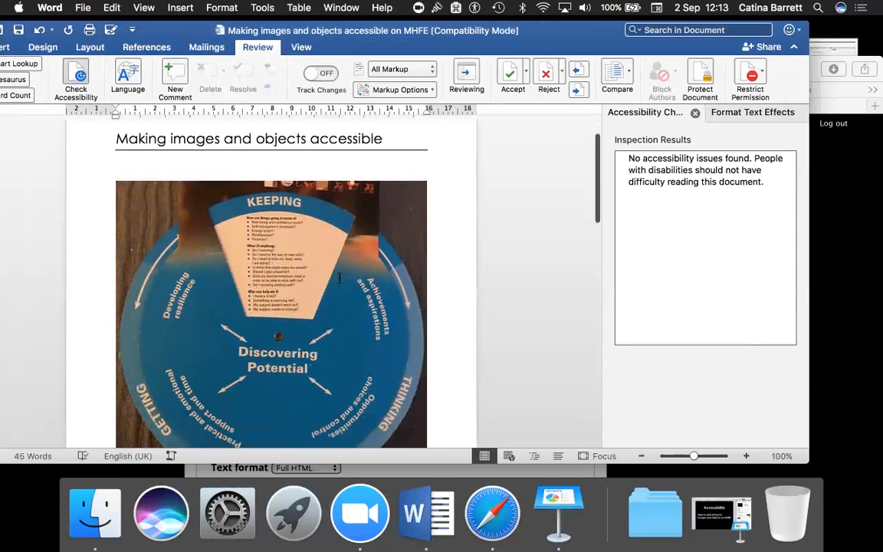
scroll(316, 282, "up", 2)
scroll(316, 281, "down", 3)
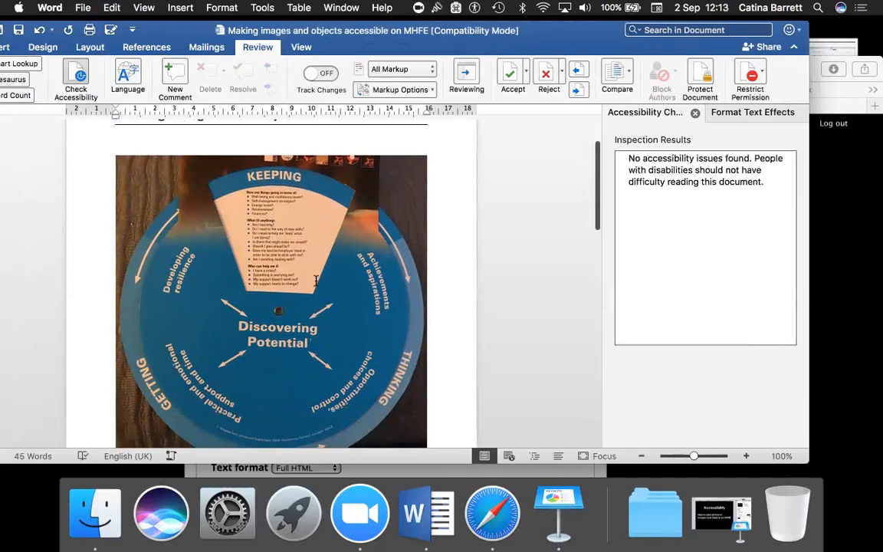
right_click(316, 282)
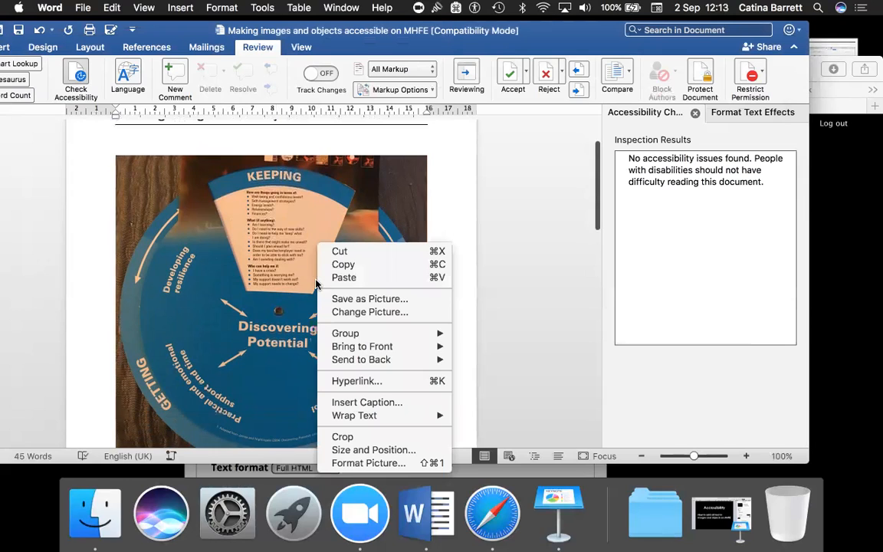
left_click(255, 319)
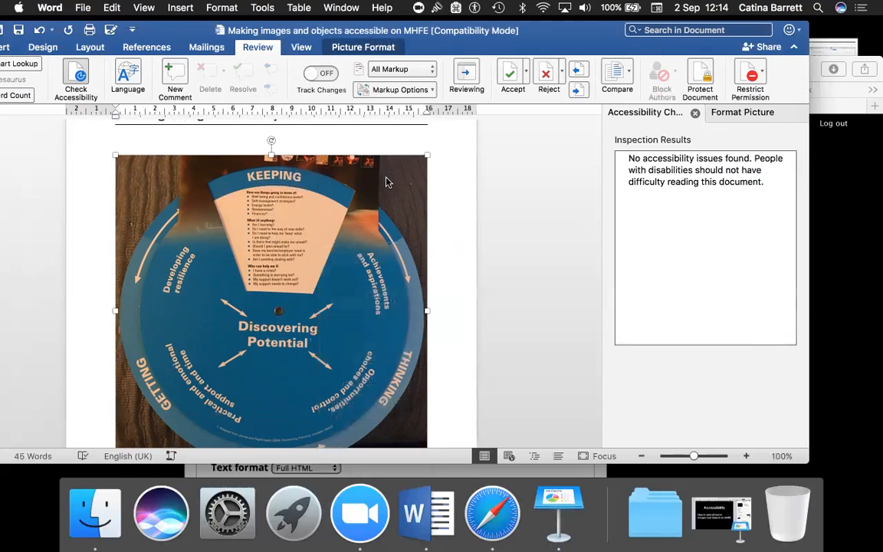
left_click(367, 48)
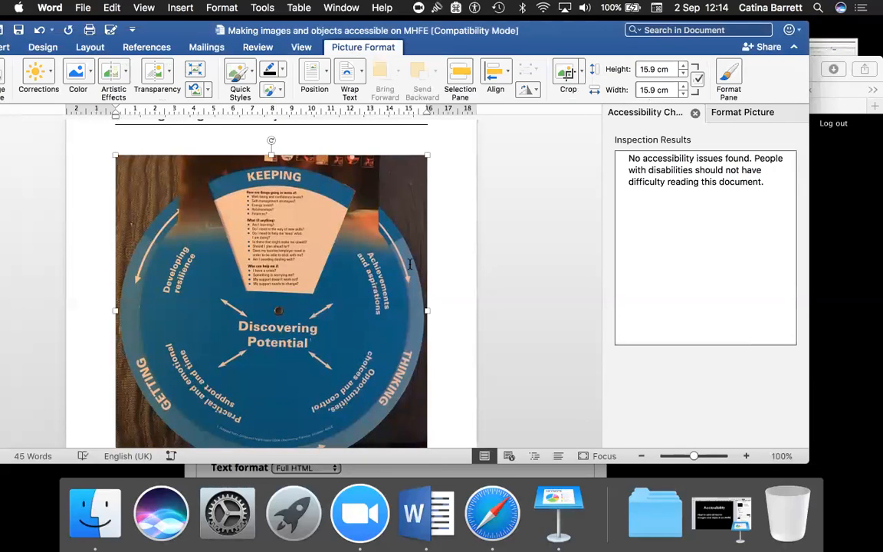
left_click(695, 112)
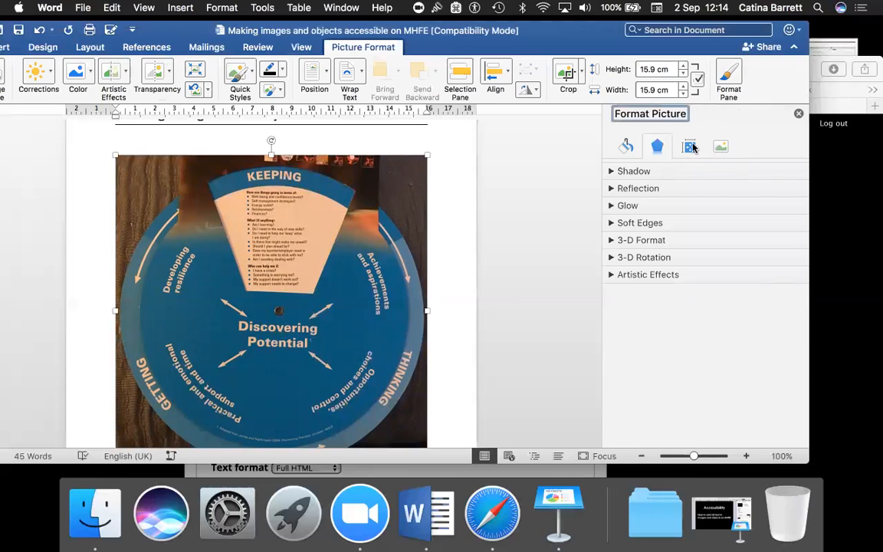
left_click(689, 146)
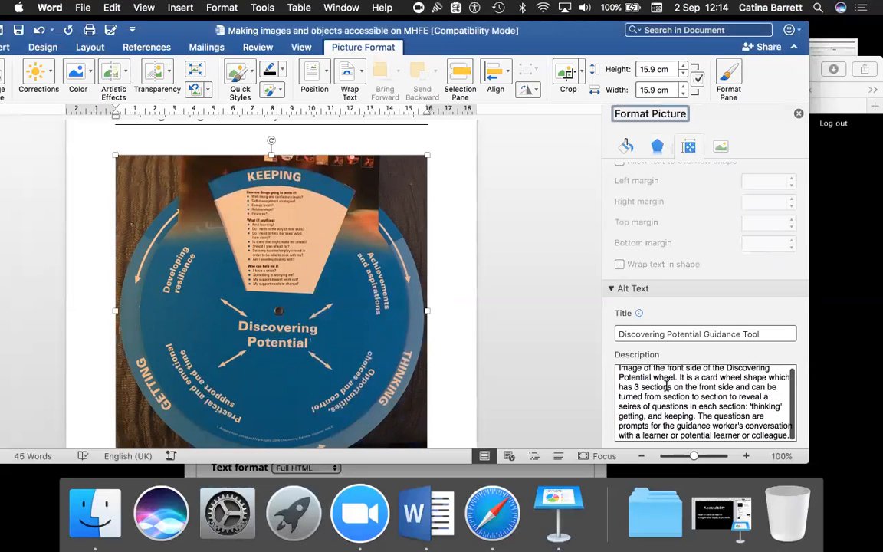
left_click(610, 288)
Review the alt text title and description of the One in Four cover picture on the second page
scroll(312, 309, "down", 10)
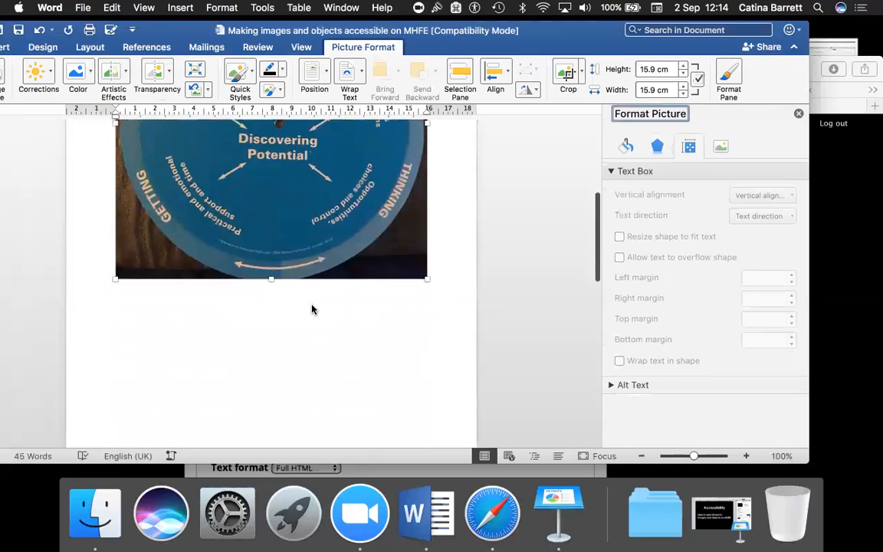
left_click(204, 323)
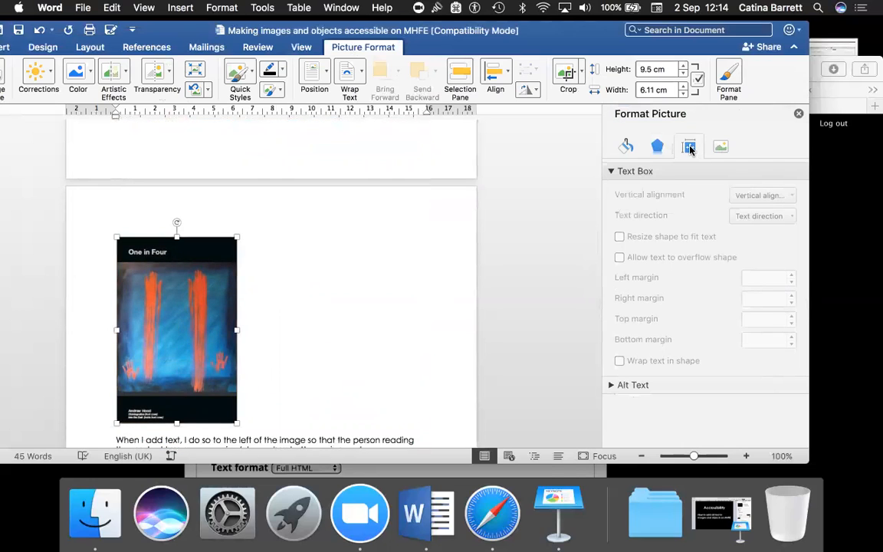
left_click(610, 384)
scroll(517, 299, "down", 3)
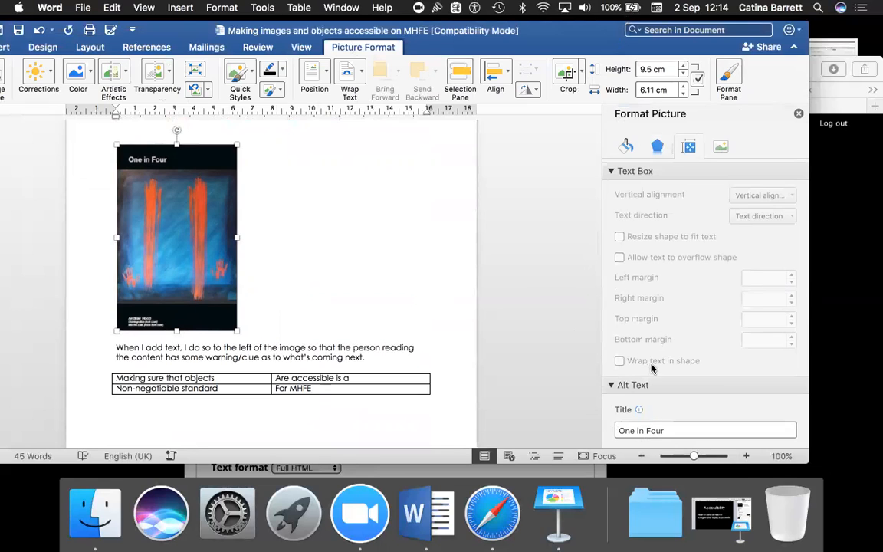
scroll(692, 408, "down", 4)
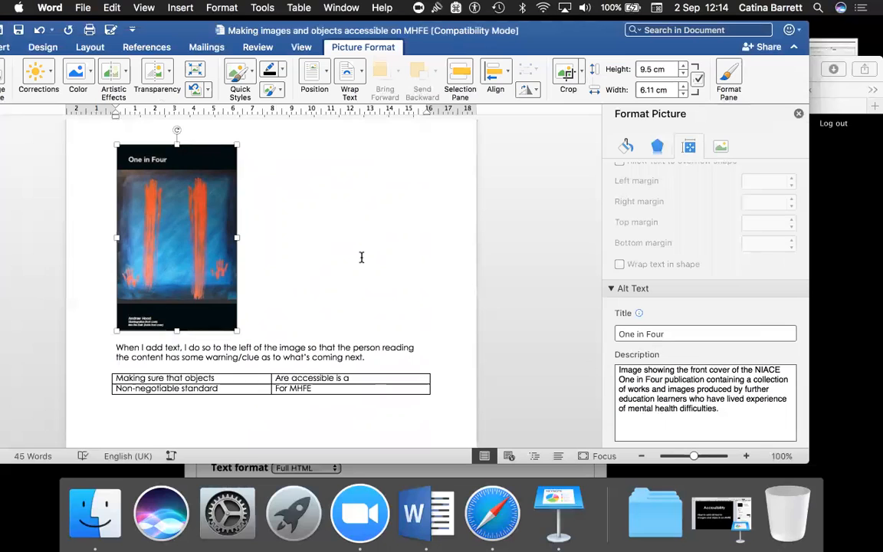
scroll(325, 260, "up", 10)
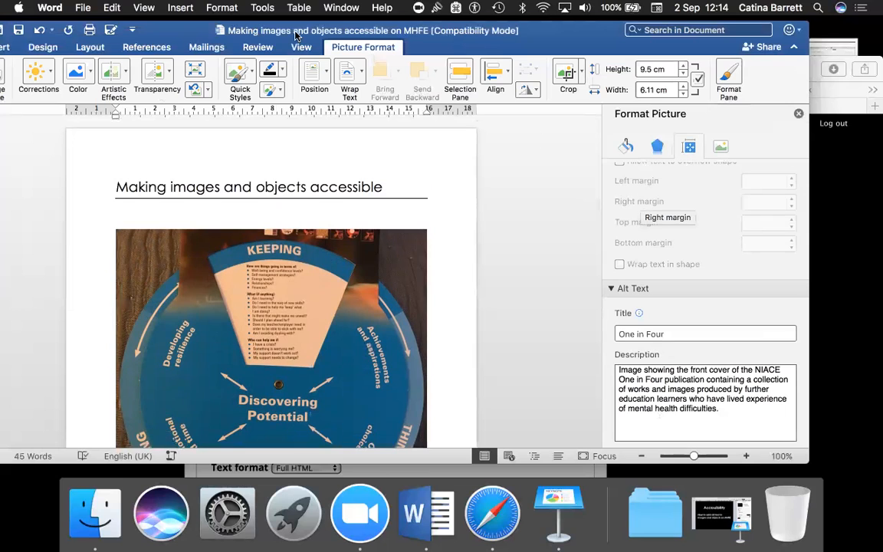
Minimise the Word document window to reach the MHFE "Make images and objects accessible" page editor in Safari
left_click_drag(182, 33, 285, 71)
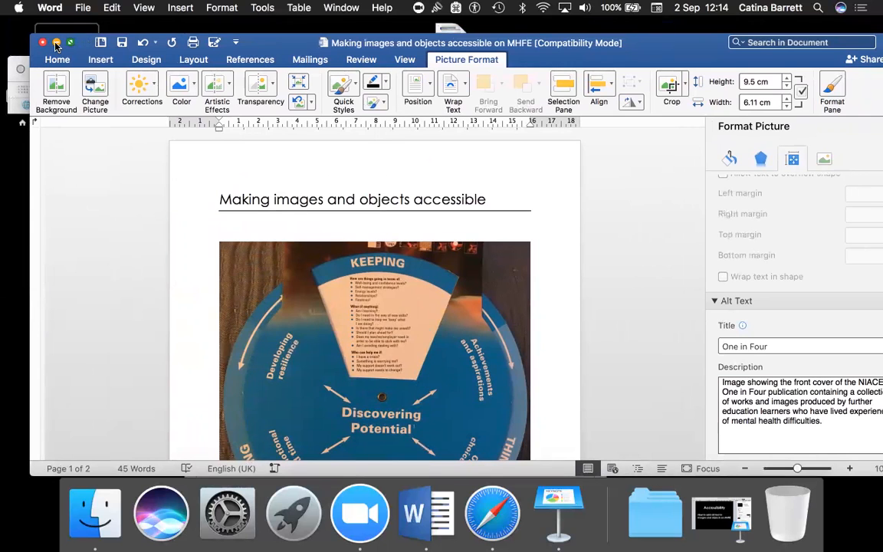
left_click(56, 45)
scroll(386, 381, "up", 8)
scroll(386, 381, "down", 4)
scroll(386, 381, "up", 3)
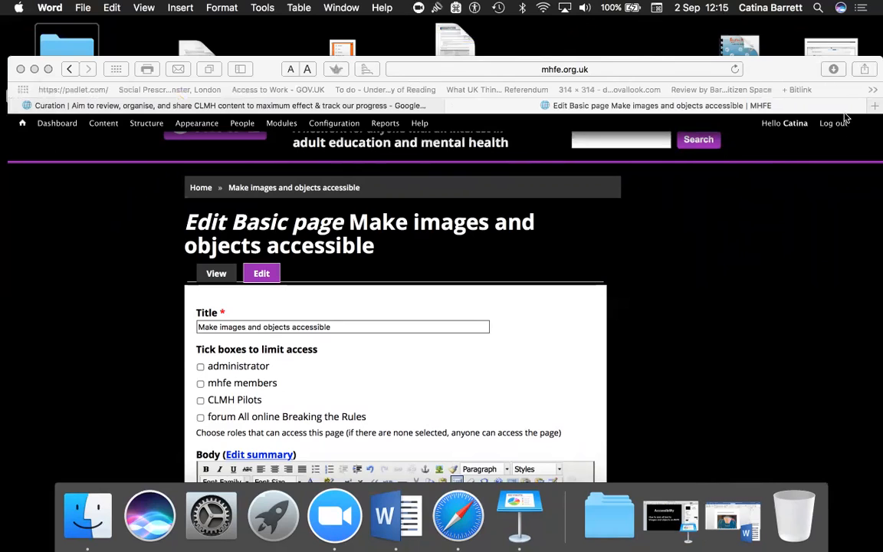
Look over the page's title, access options and Body editor, and place the cursor in the Body field
scroll(710, 268, "down", 5)
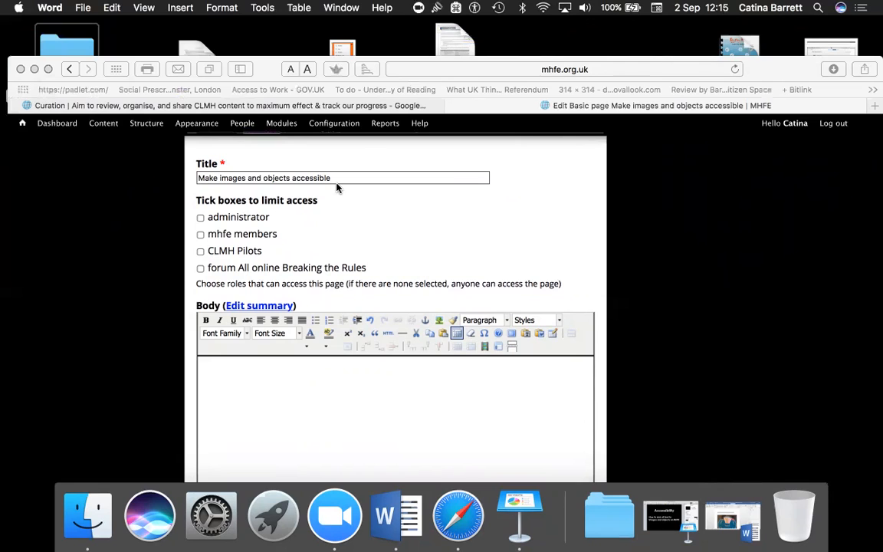
scroll(331, 213, "down", 3)
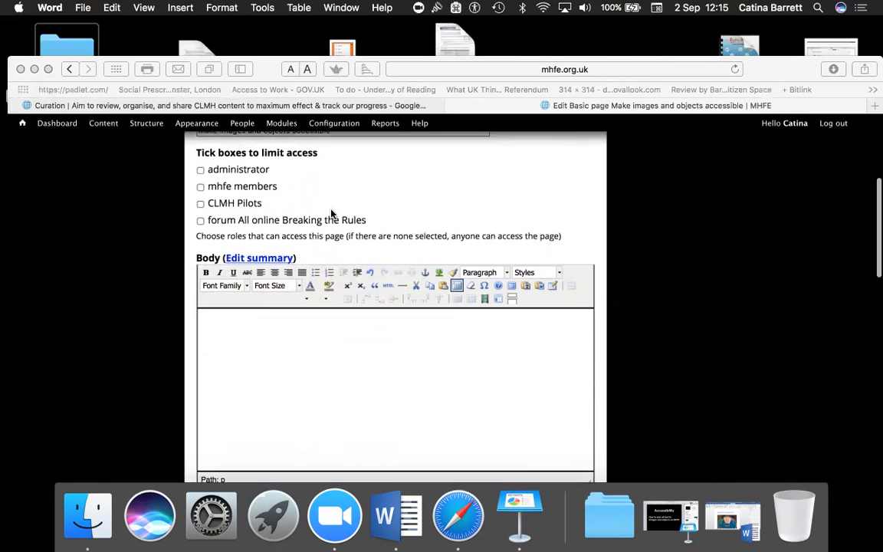
scroll(331, 213, "up", 2)
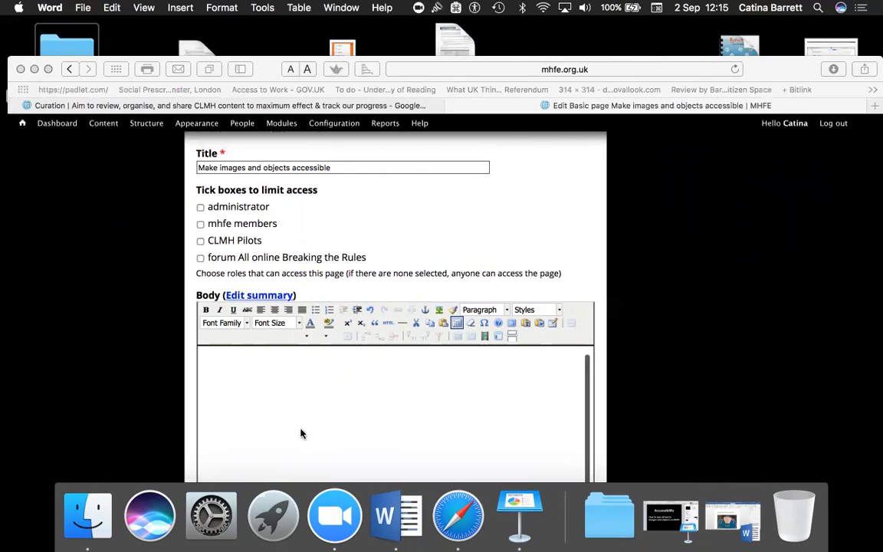
scroll(281, 405, "down", 3)
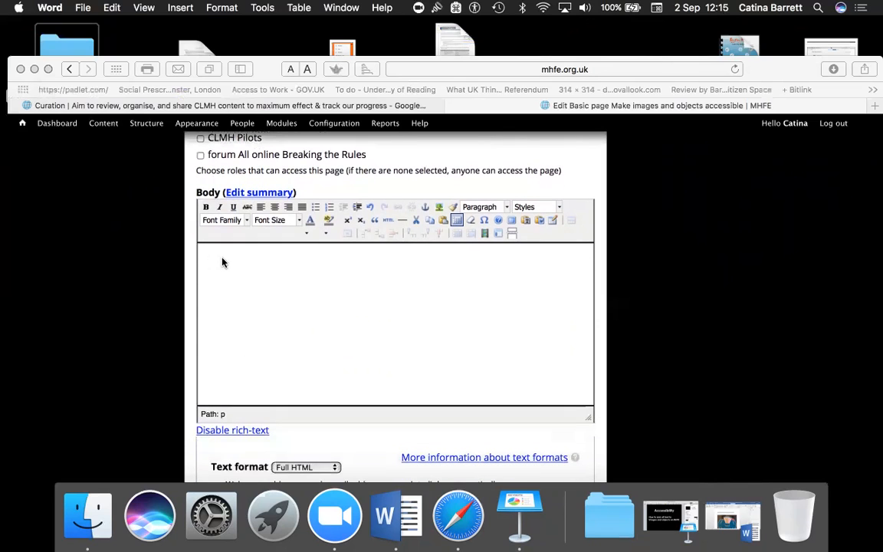
left_click(224, 262)
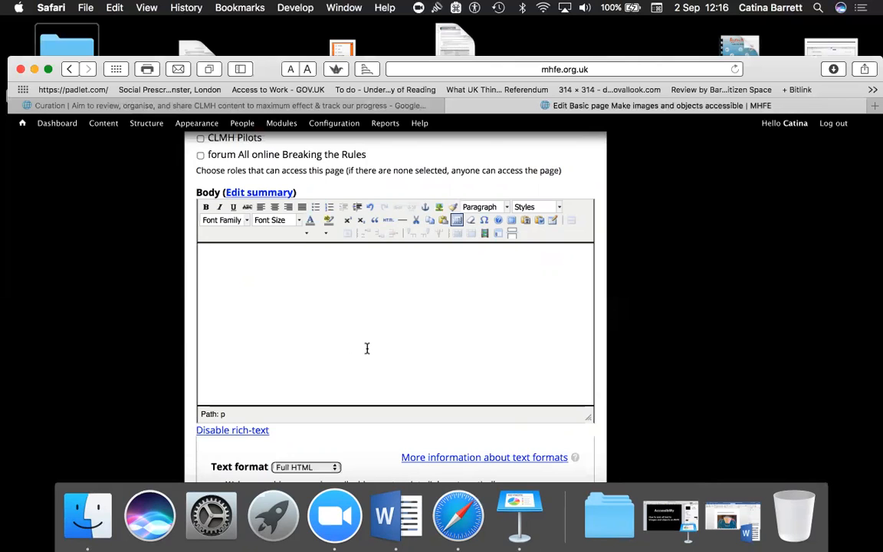
scroll(366, 349, "down", 2)
scroll(366, 349, "up", 3)
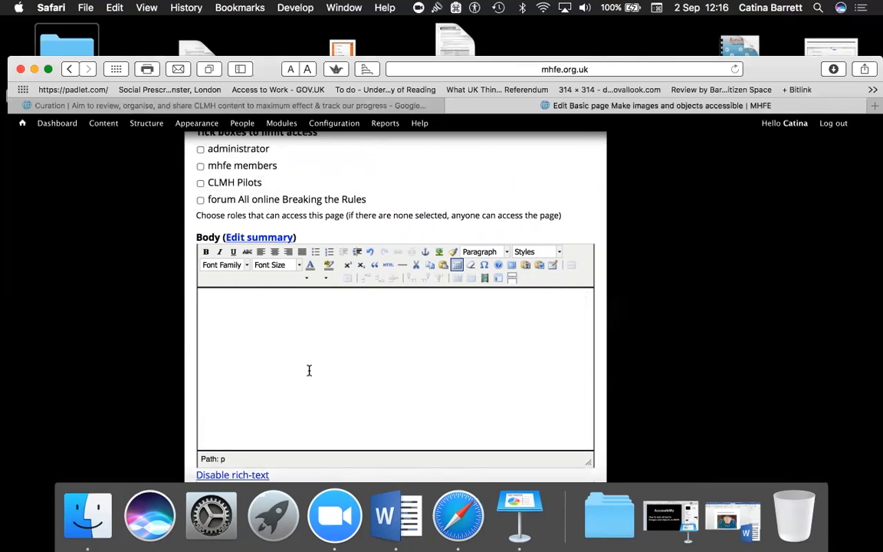
Open "1 in 4 cover_0 copy.jpg" from Finder's Pictures folder in Preview, check its image dimensions, and close it
left_click(89, 524)
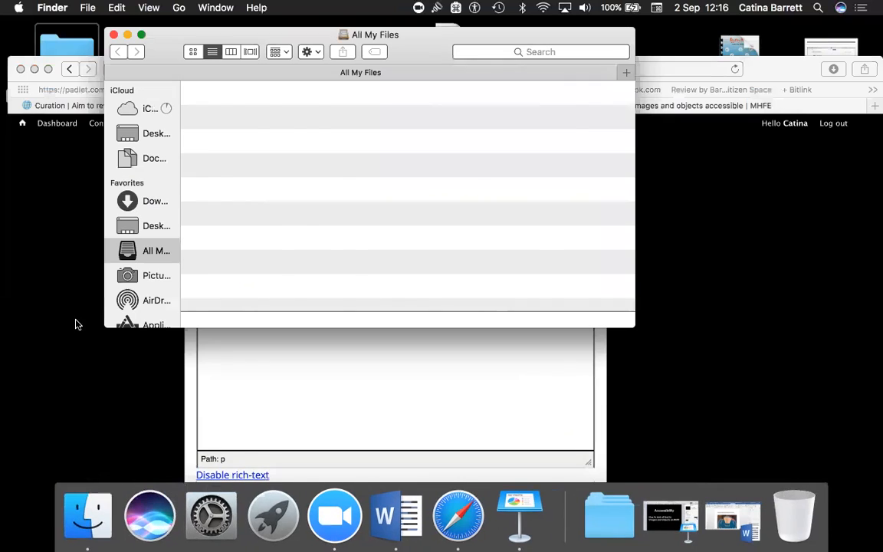
left_click(153, 276)
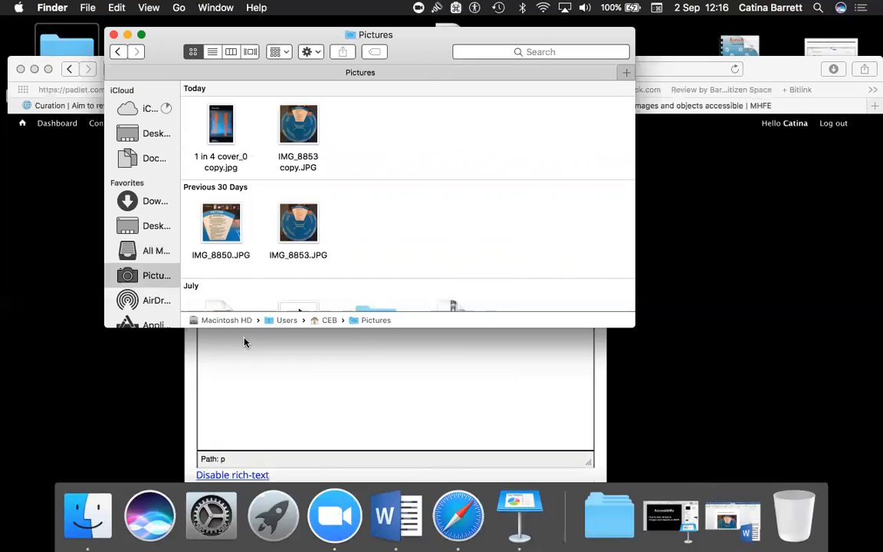
double_click(219, 127)
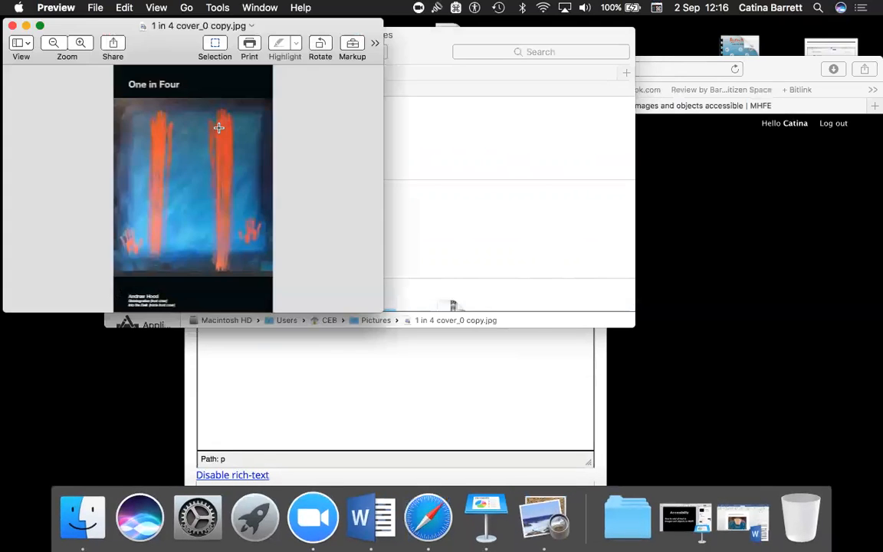
left_click_drag(114, 27, 197, 128)
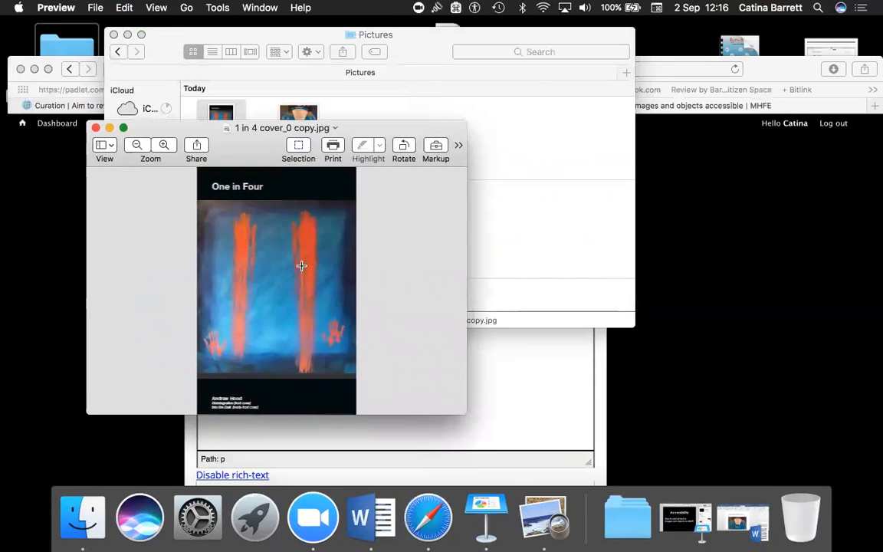
left_click(218, 9)
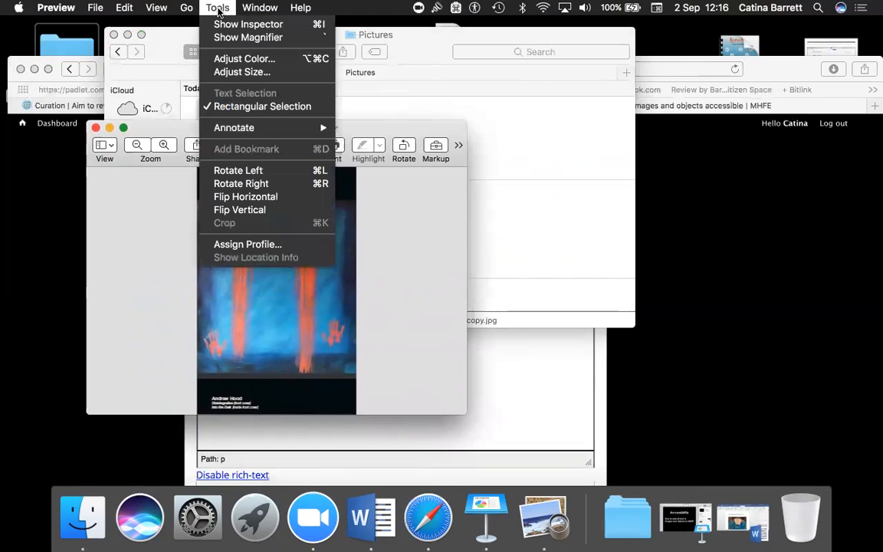
left_click(223, 71)
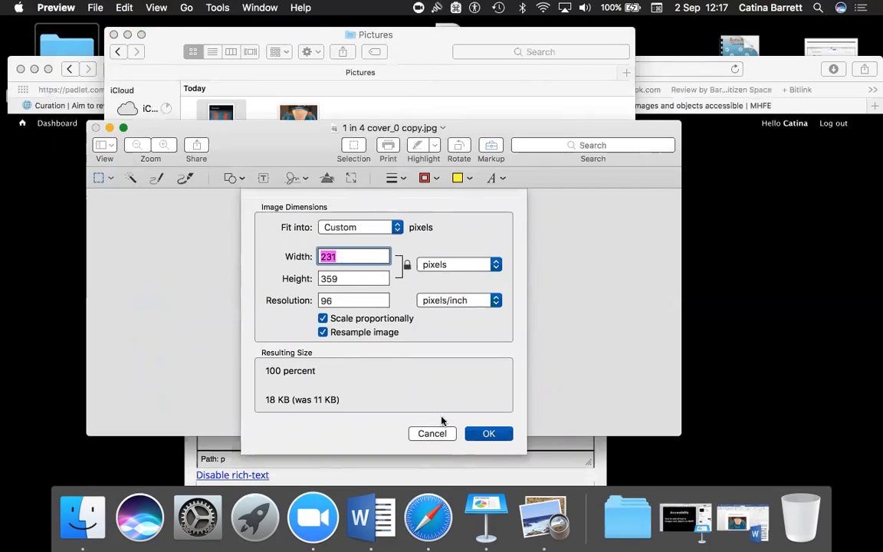
left_click(483, 435)
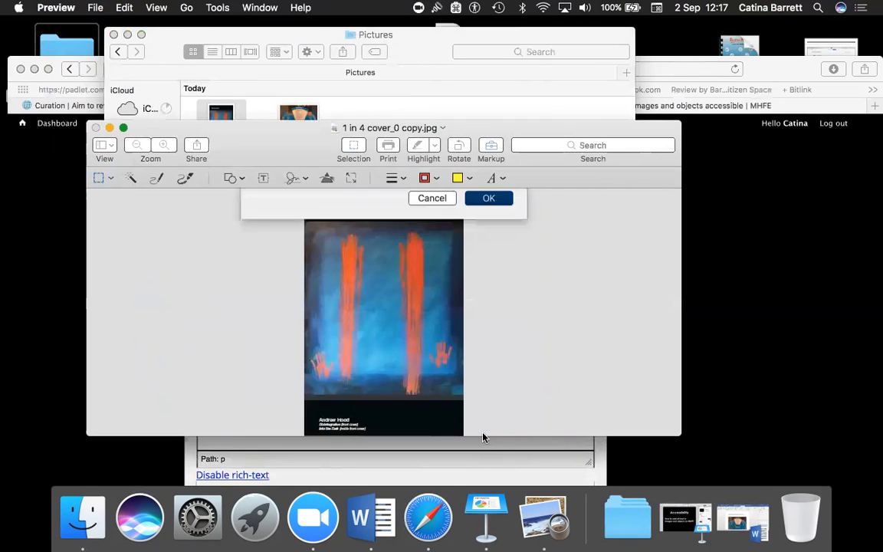
left_click(95, 127)
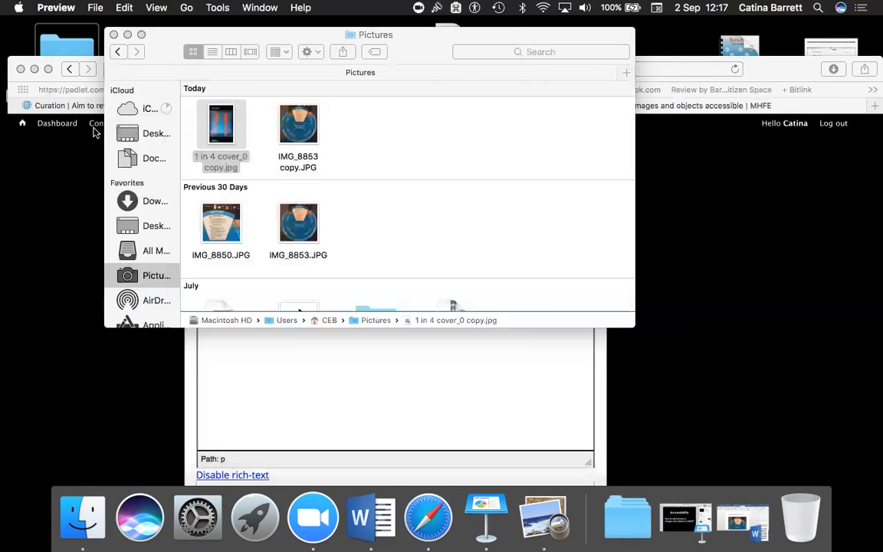
Open "IMG_8853 copy.JPG" from the Pictures folder in Preview and resize it proportionally to a width of 400 pixels
double_click(304, 129)
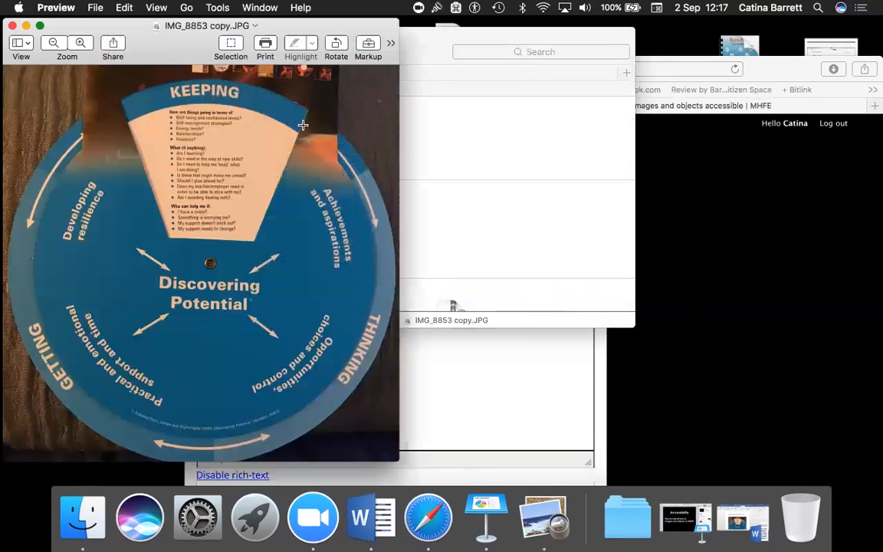
left_click(212, 8)
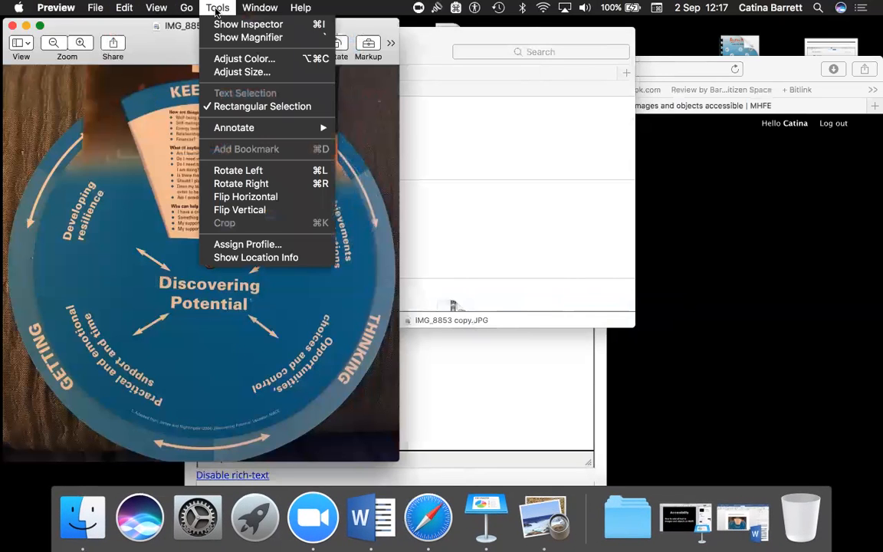
left_click(226, 72)
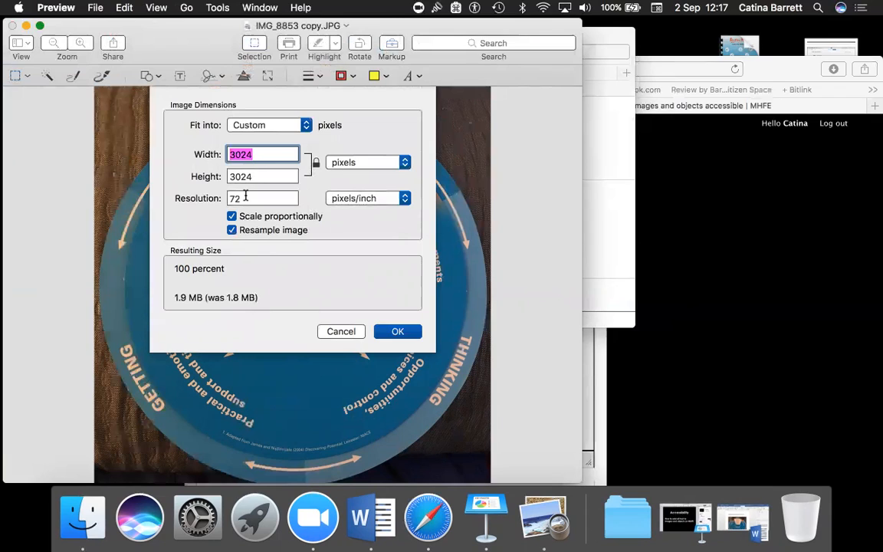
left_click(233, 154)
key("BackSpace")
key("BackSpace")
key("BackSpace")
key("BackSpace")
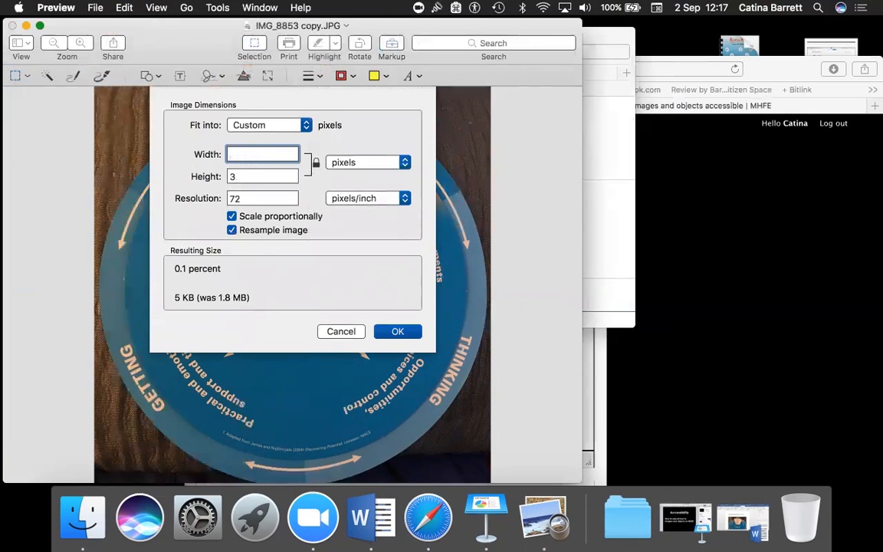
type("400")
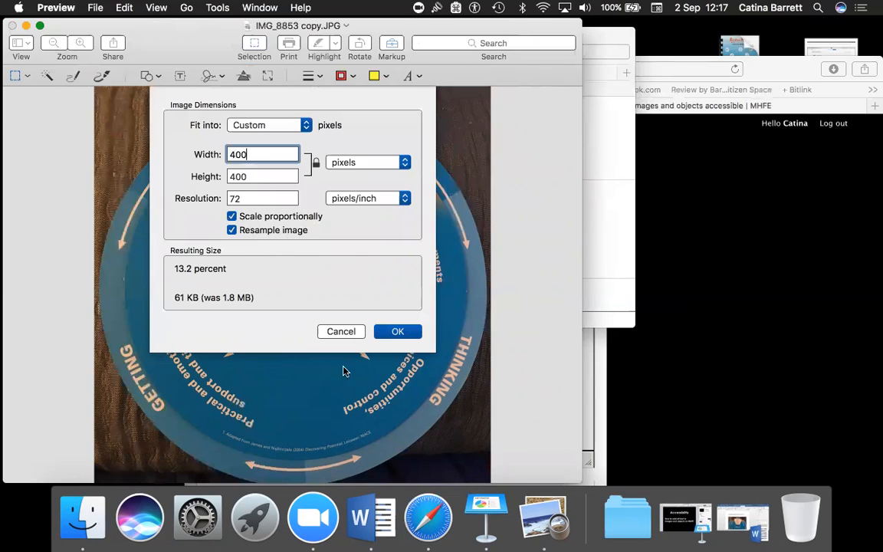
left_click(397, 331)
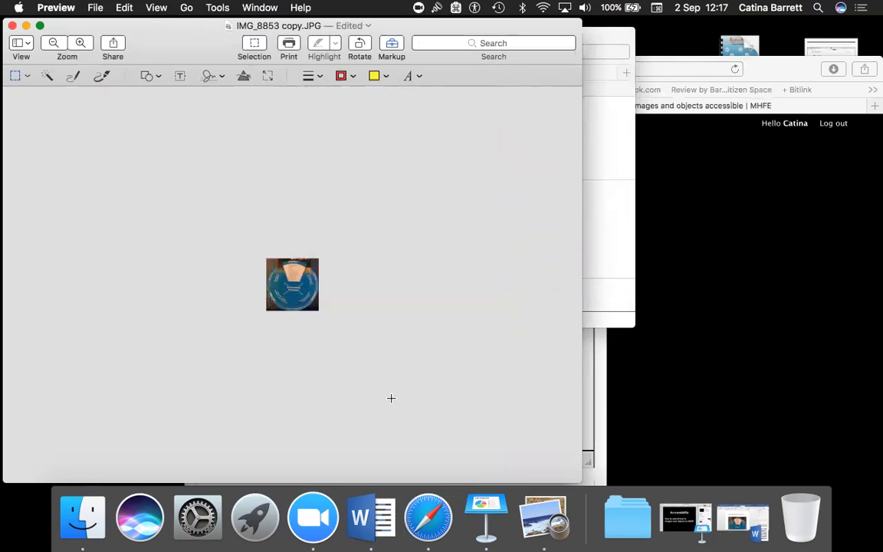
Save and close the resized image, and close the Pictures folder window to return to the page editor in Safari
left_click(94, 9)
left_click(106, 98)
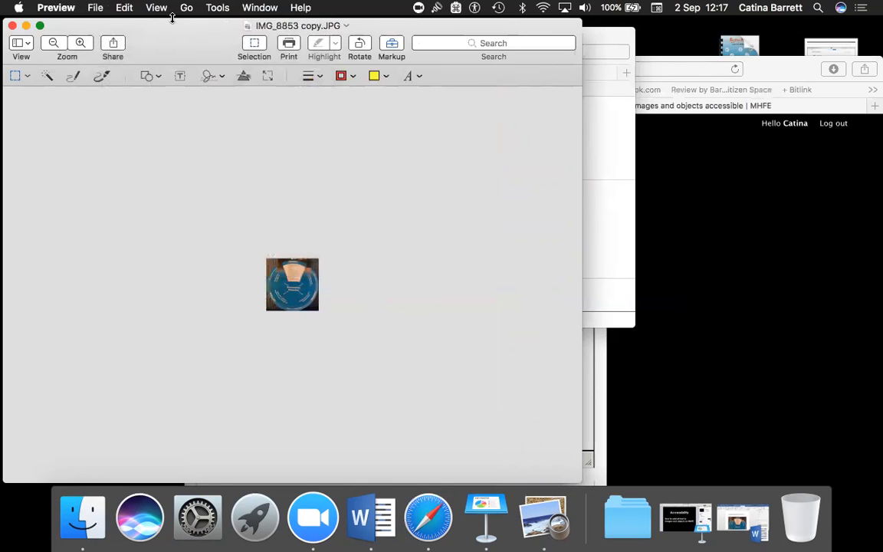
left_click(12, 26)
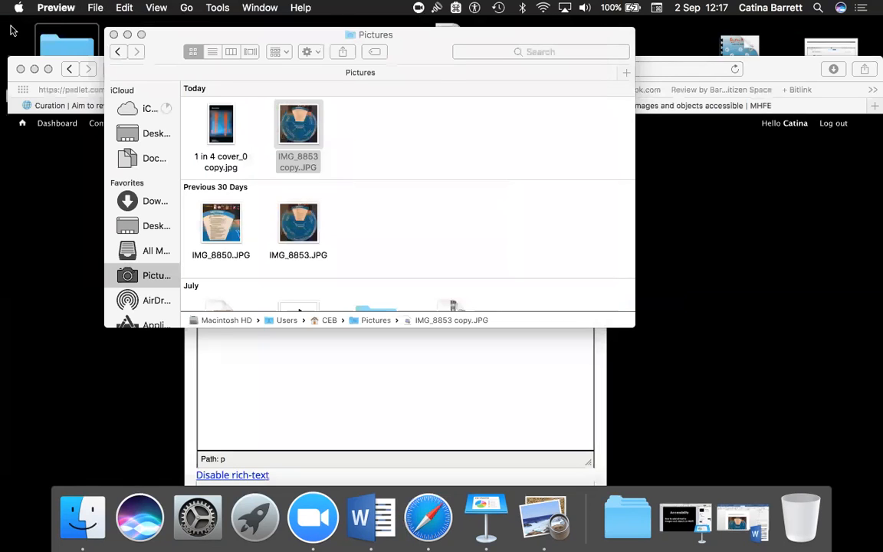
left_click(113, 35)
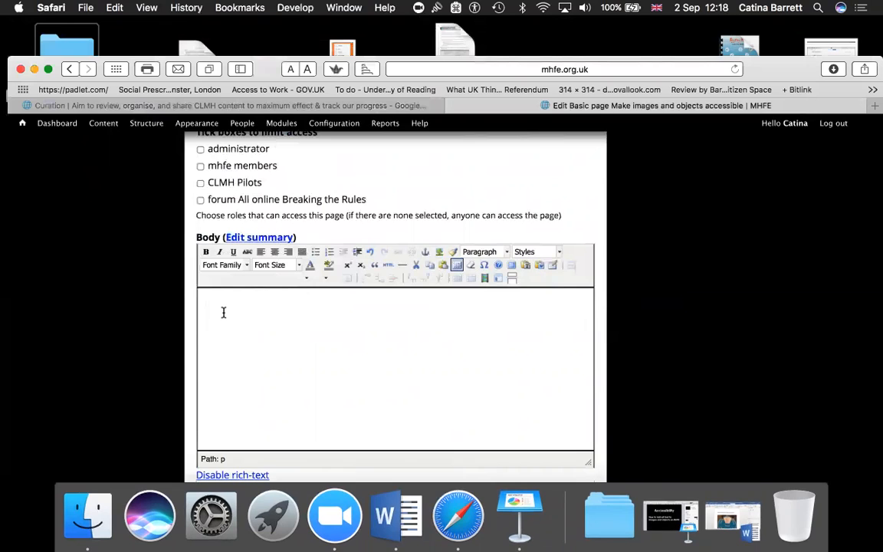
Enter "Heading" in the Body field with "text" on the line below it
key("Return")
type("text")
left_click(208, 299)
type("heading")
scroll(296, 315, "up", 3)
scroll(296, 315, "up", 1)
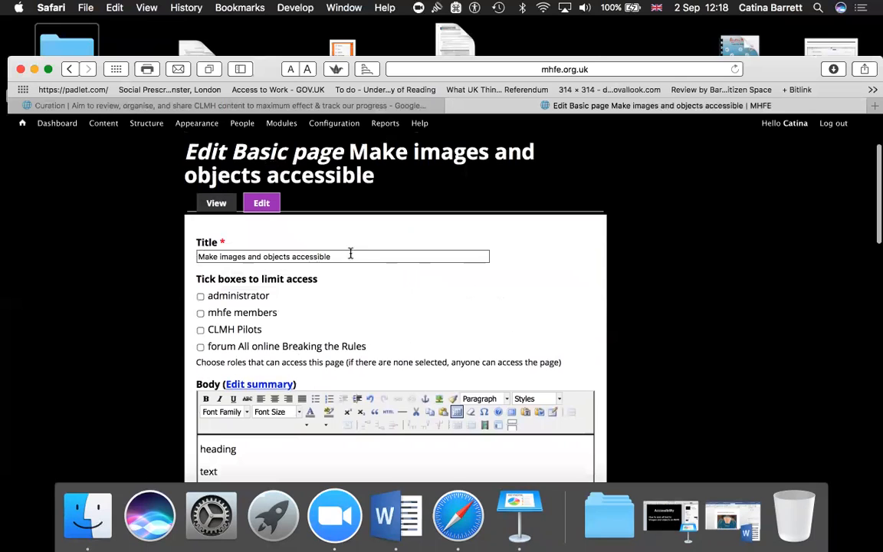
scroll(347, 259, "down", 3)
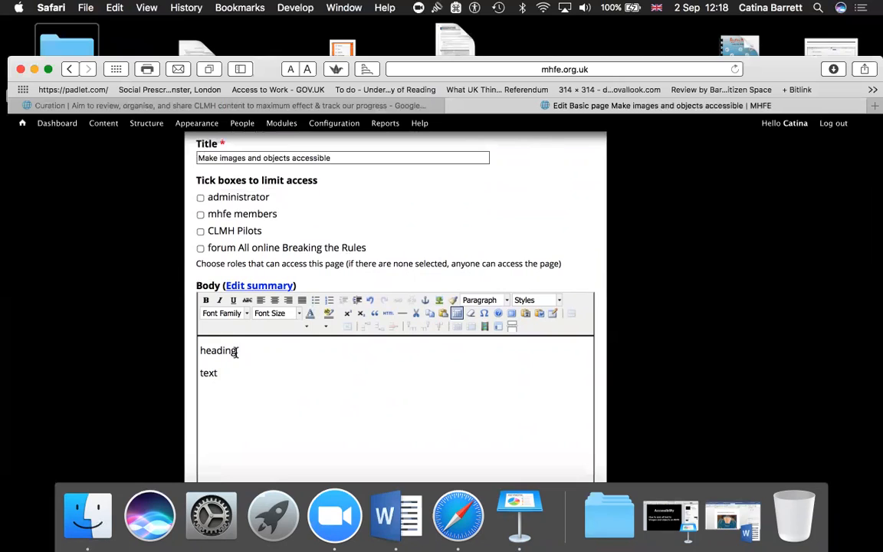
left_click(205, 350)
key("BackSpace")
type("H")
Format the "Heading" line in the Body as Heading 2
left_click_drag(242, 350, 197, 349)
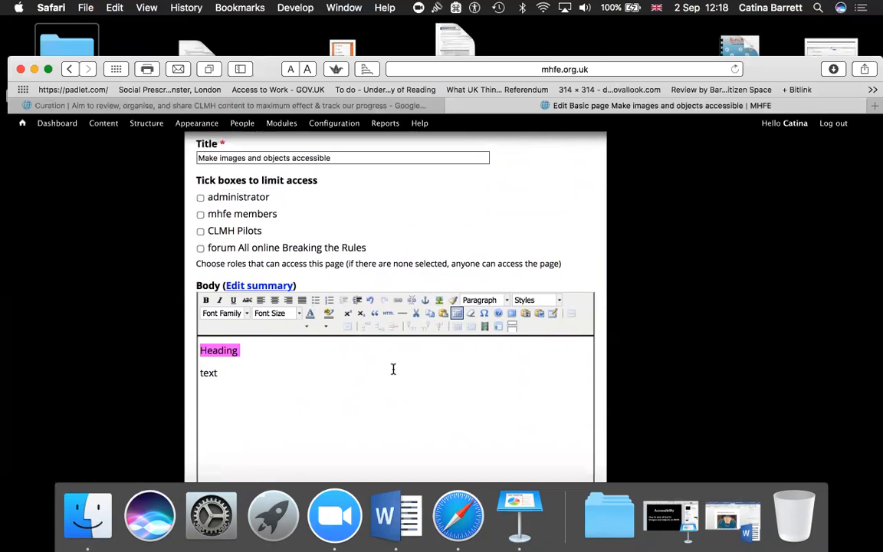
left_click(507, 304)
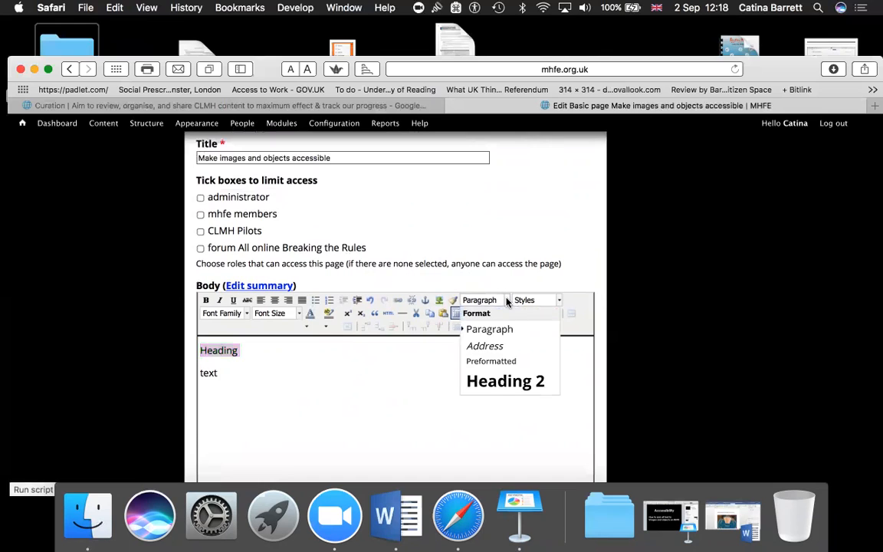
left_click(496, 385)
left_click(284, 335)
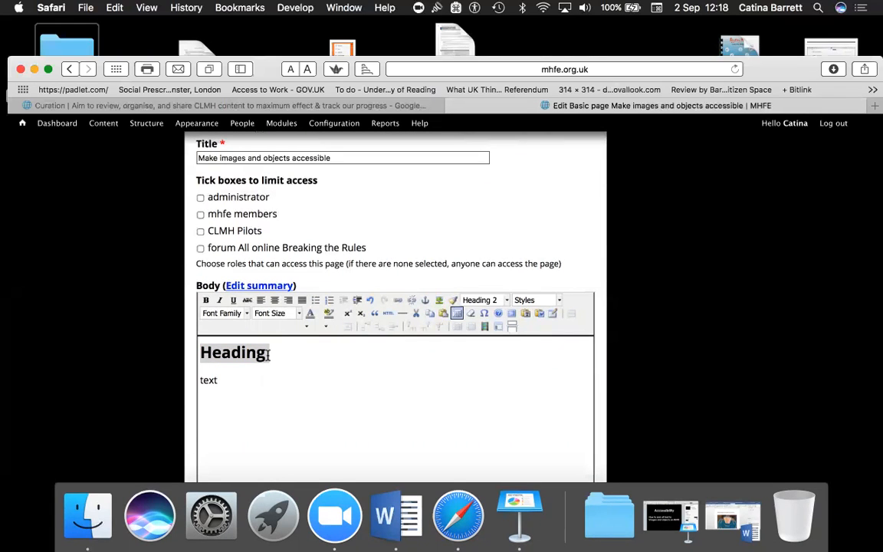
Replace "text" below the heading with the clipboard history sentence "Meanwhile I'll find another that is already uploaded for you to start with."
left_click(229, 383)
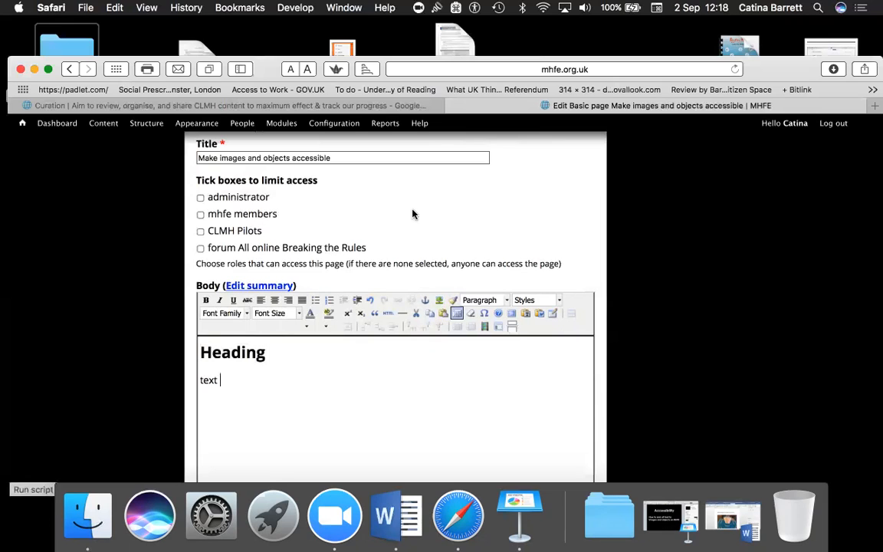
left_click(456, 8)
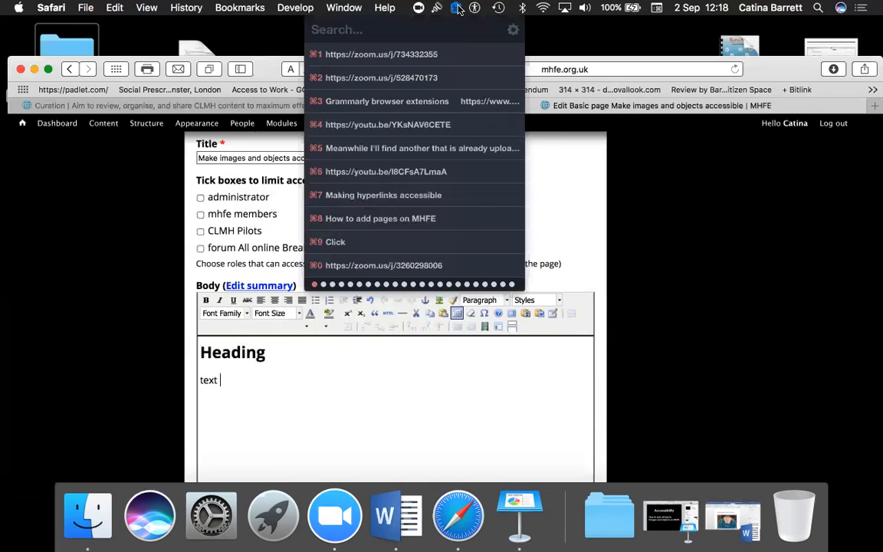
left_click(400, 150)
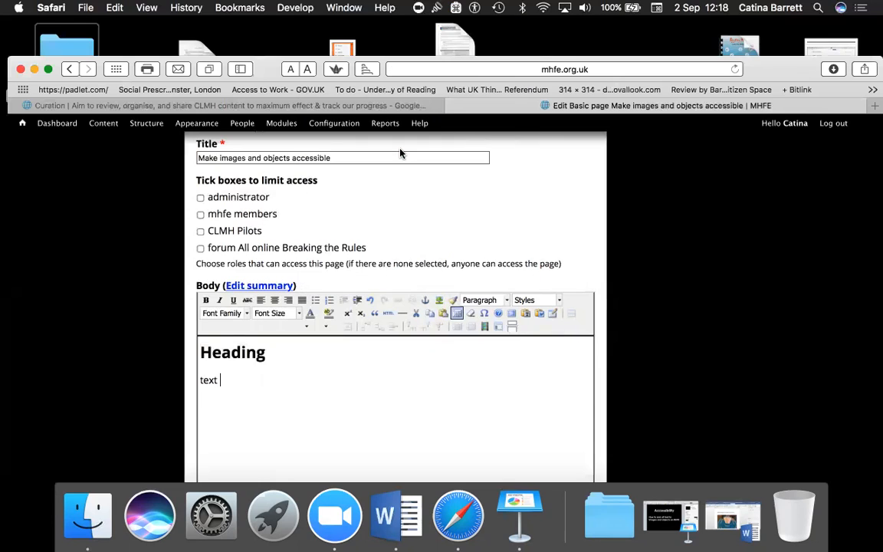
key("Return")
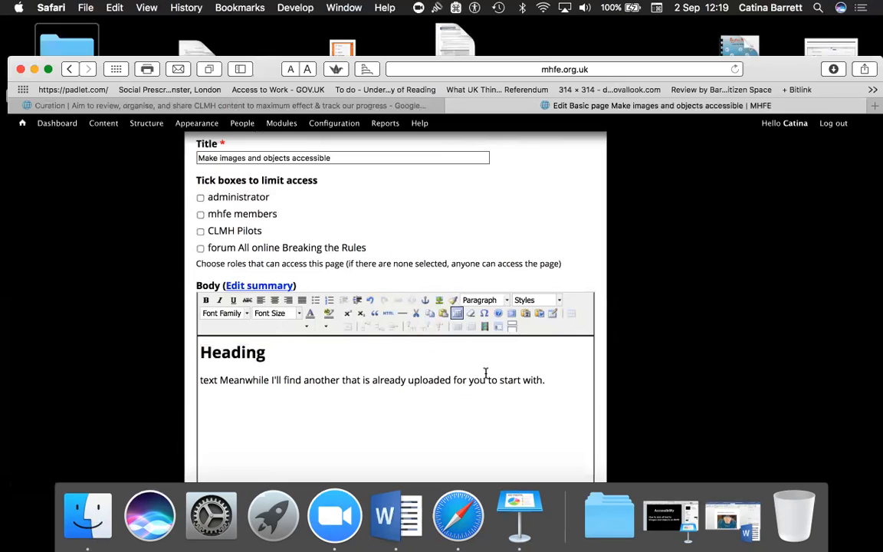
left_click(219, 380)
key("BackSpace")
key("BackSpace")
key("BackSpace")
key("BackSpace")
key("BackSpace")
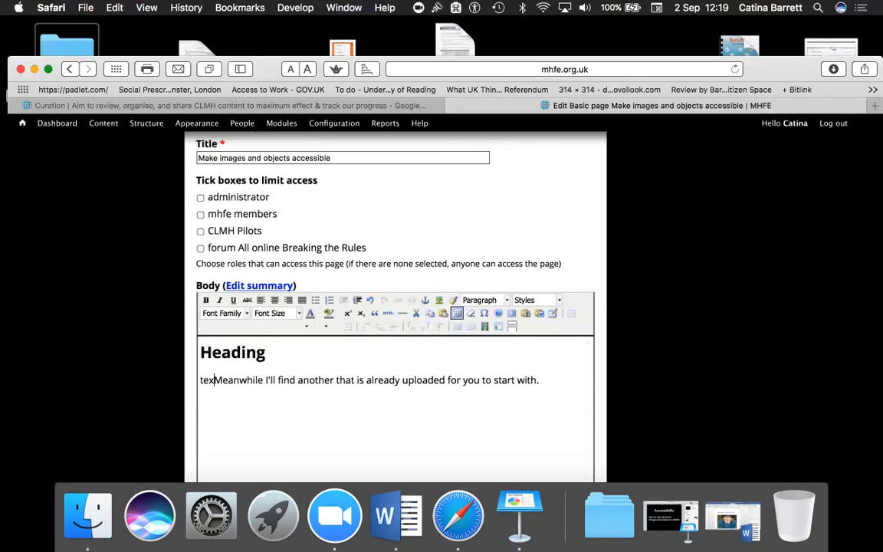
Apply the Paragraph format to the sentence below the heading and place the cursor at its end
left_click_drag(528, 380, 185, 379)
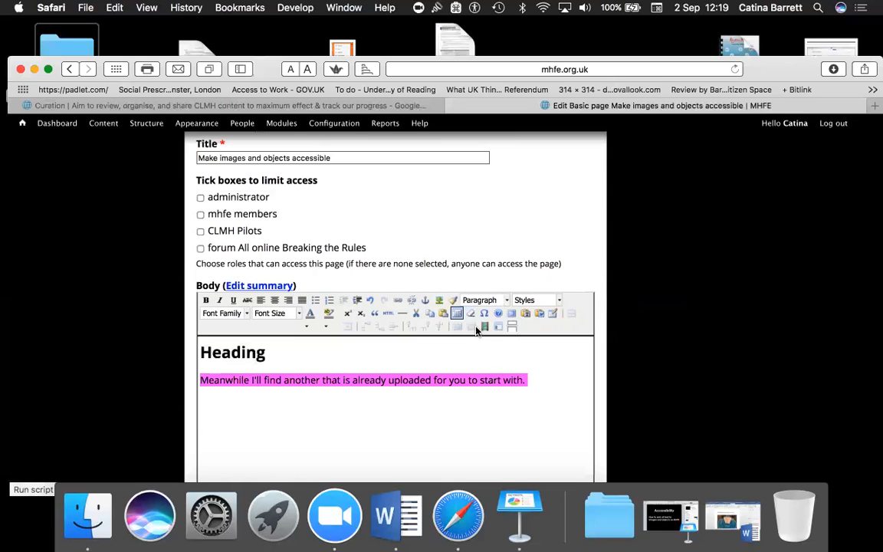
left_click(507, 300)
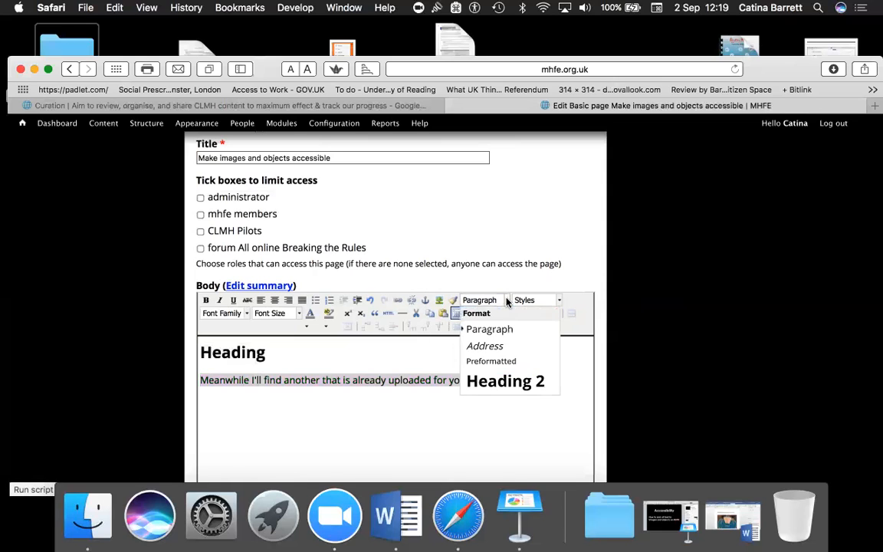
left_click(480, 328)
left_click(545, 390)
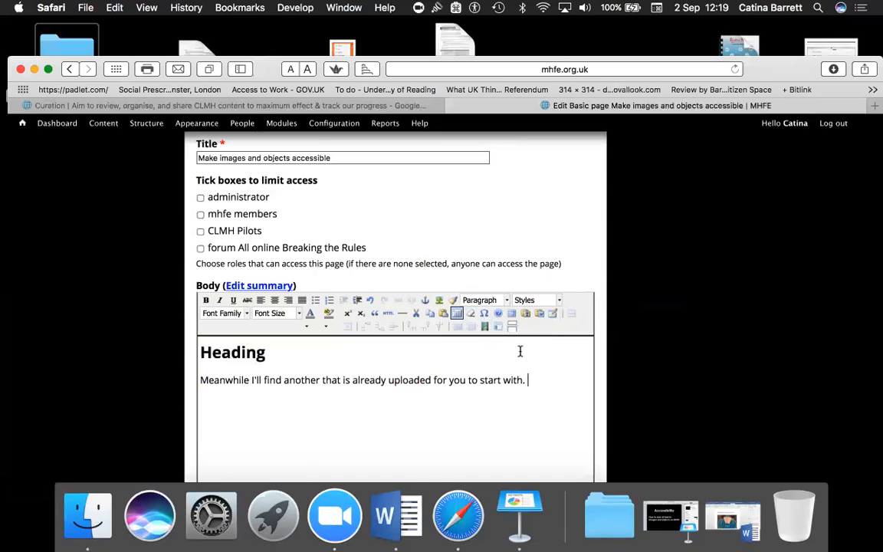
Start inserting an image after the sentence, enlarge the image dialog, and open the site's file browser for the Image URL
left_click(437, 304)
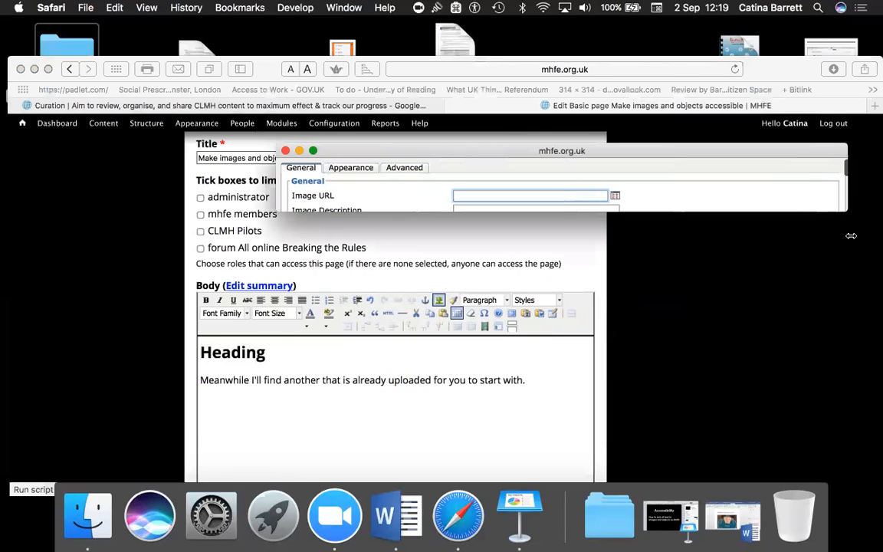
left_click_drag(651, 215, 663, 441)
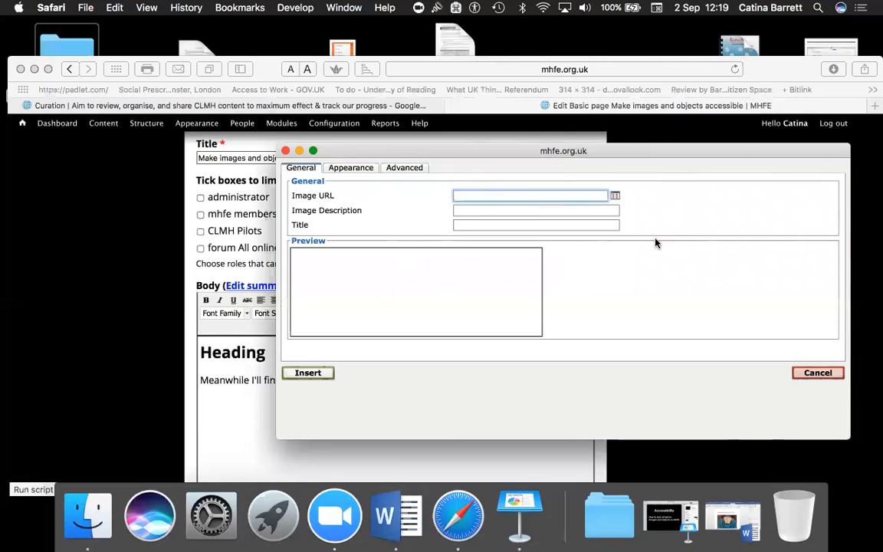
left_click(615, 196)
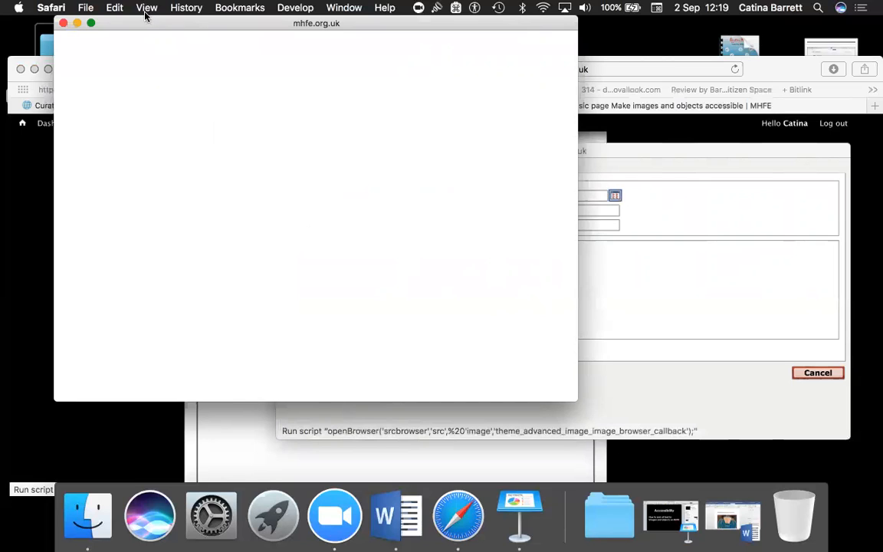
left_click_drag(147, 23, 133, 106)
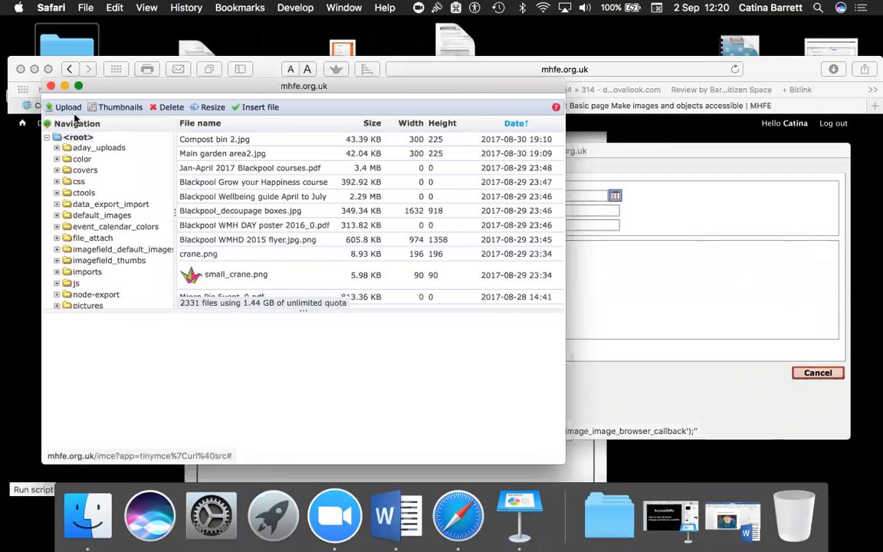
Upload "1 in 4 cover_0 copy.jpg" from the Pictures folder without thumbnails and use it as the Image URL
left_click(67, 112)
left_click(77, 144)
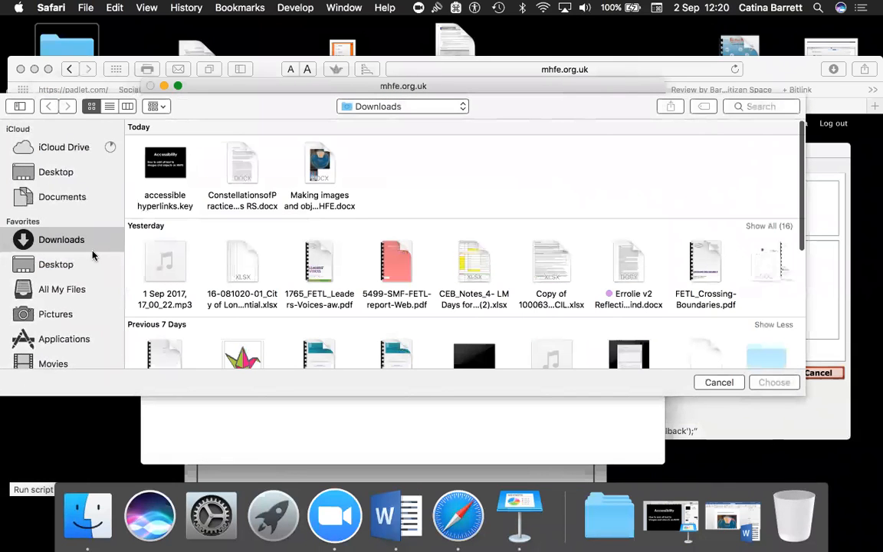
left_click(48, 313)
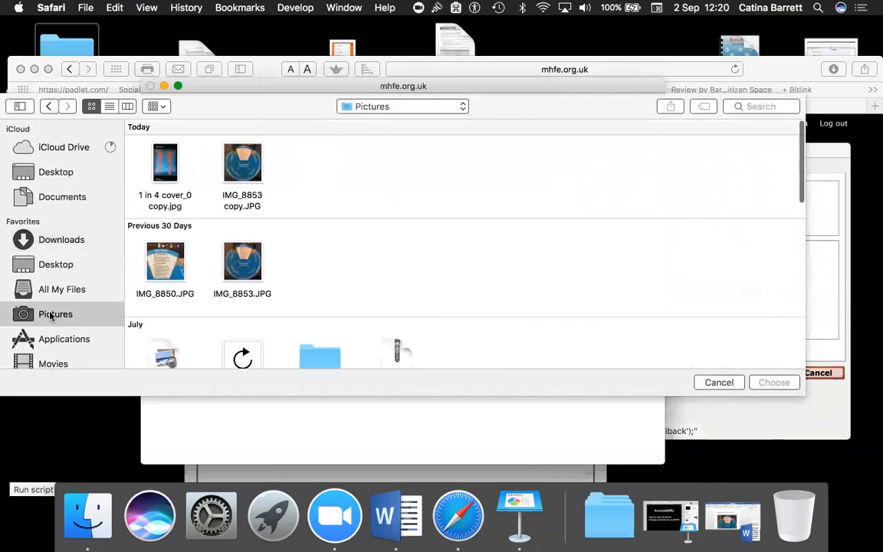
double_click(165, 163)
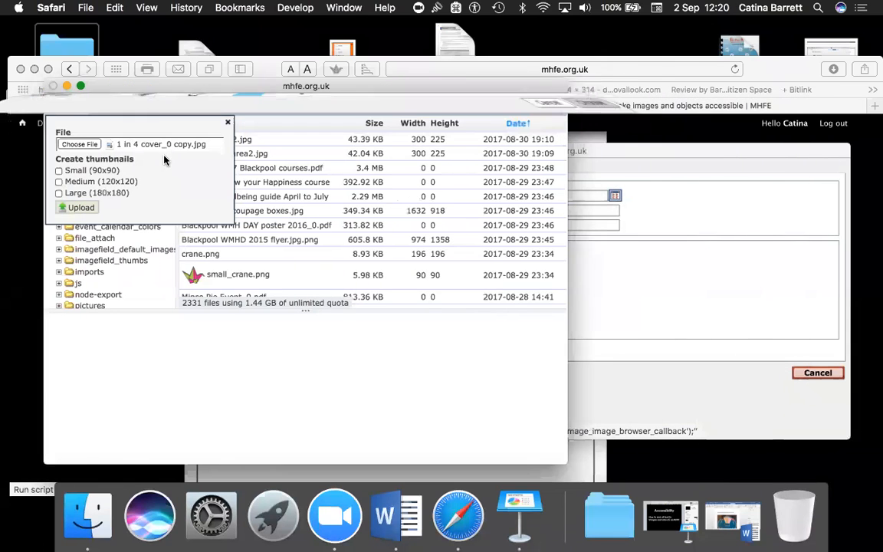
left_click(75, 208)
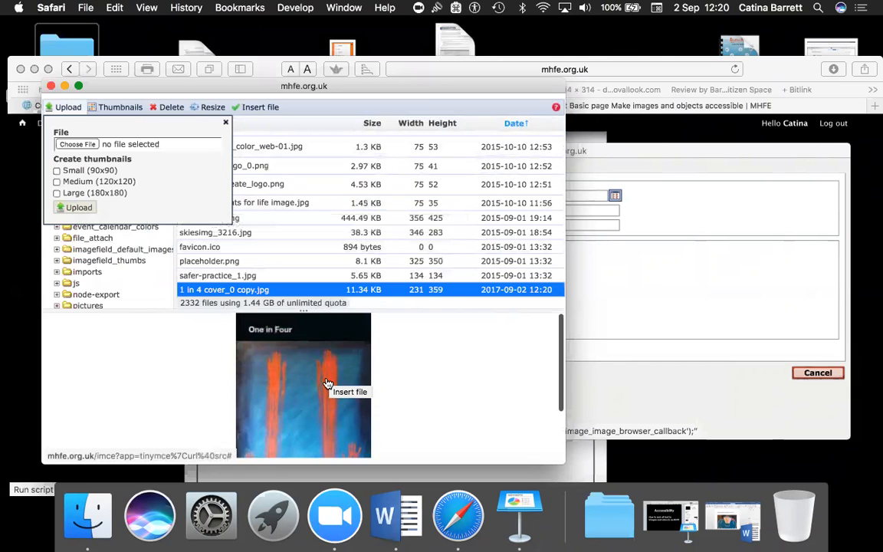
double_click(373, 290)
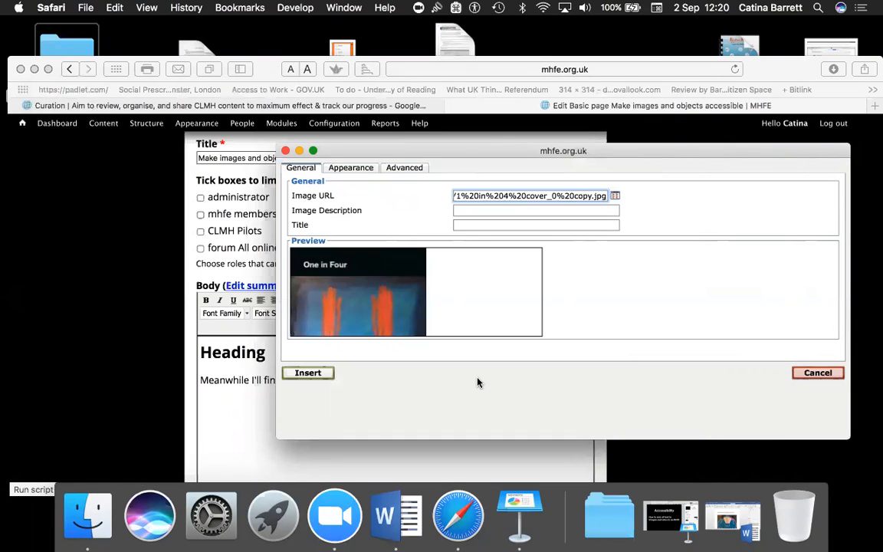
Switch to the Word document and copy the alt text description of the One in Four picture, then minimise the document
left_click(459, 210)
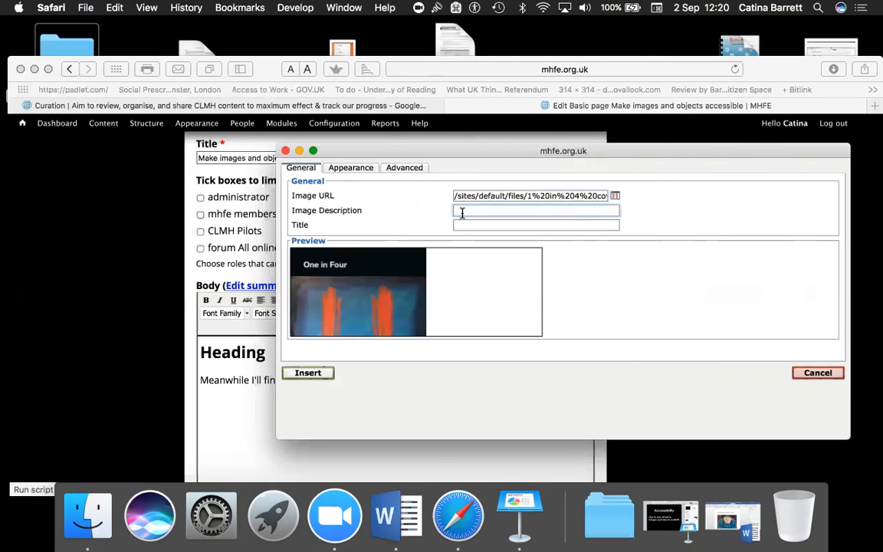
left_click(387, 515)
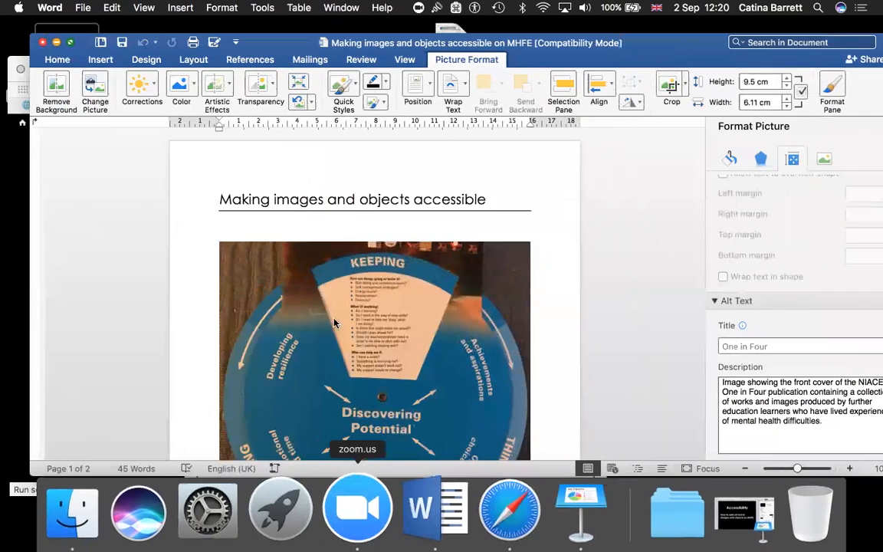
scroll(424, 374, "down", 10)
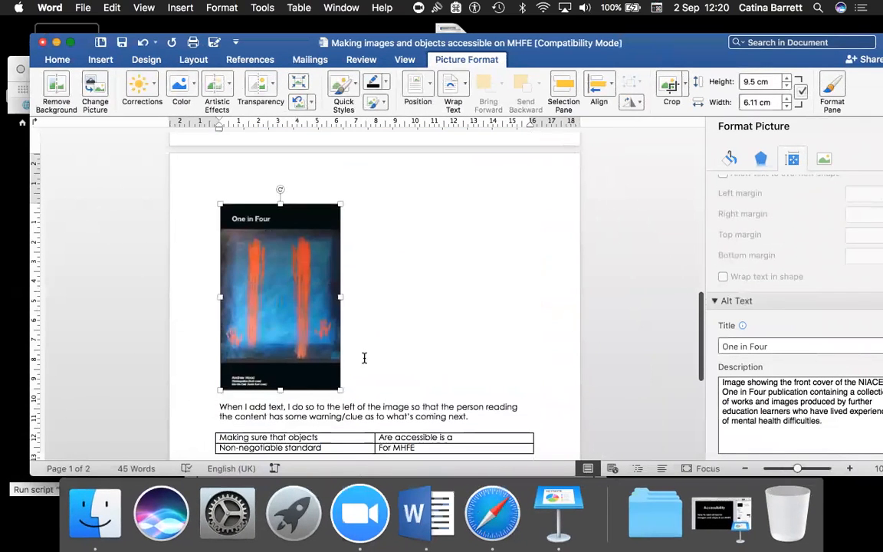
right_click(304, 269)
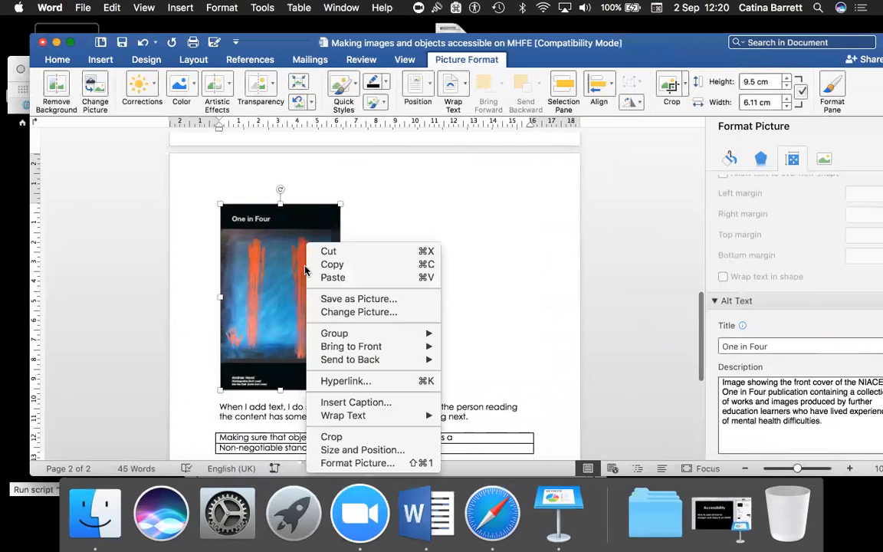
left_click(347, 463)
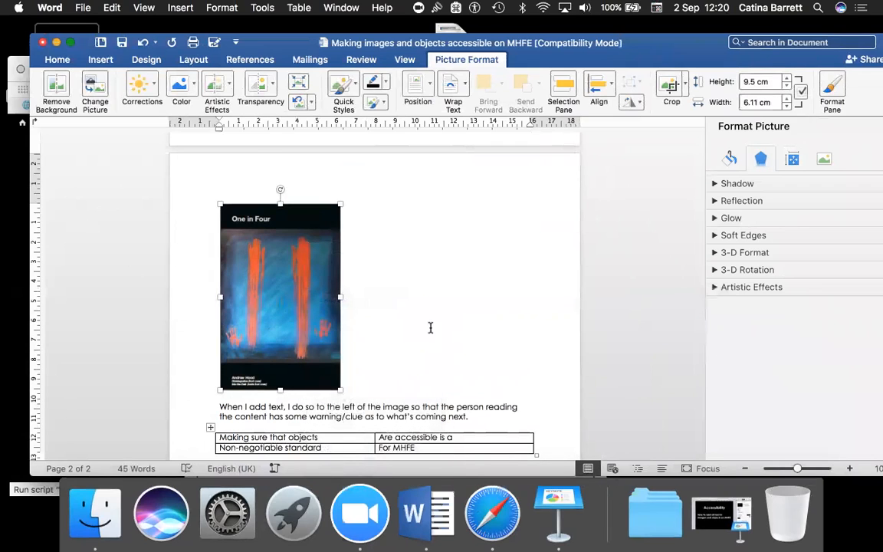
left_click(793, 161)
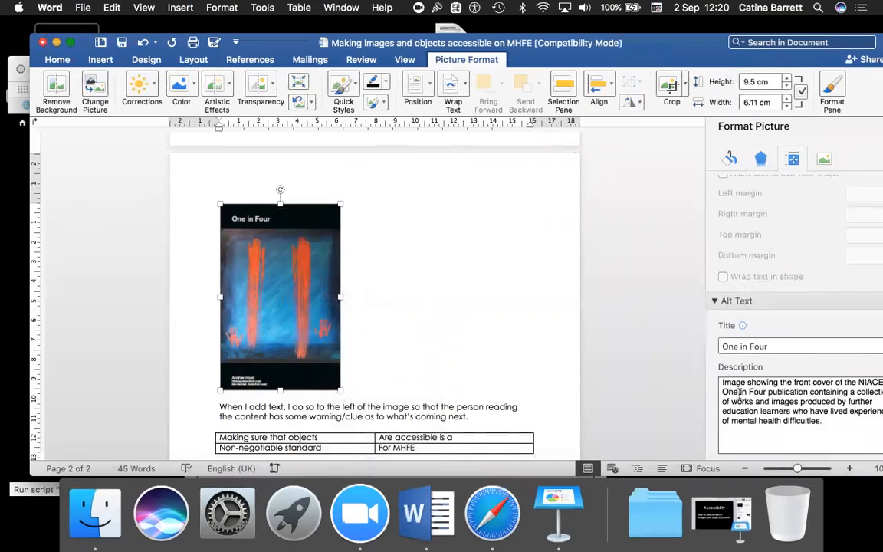
left_click(819, 421)
left_click_drag(820, 420, 713, 379)
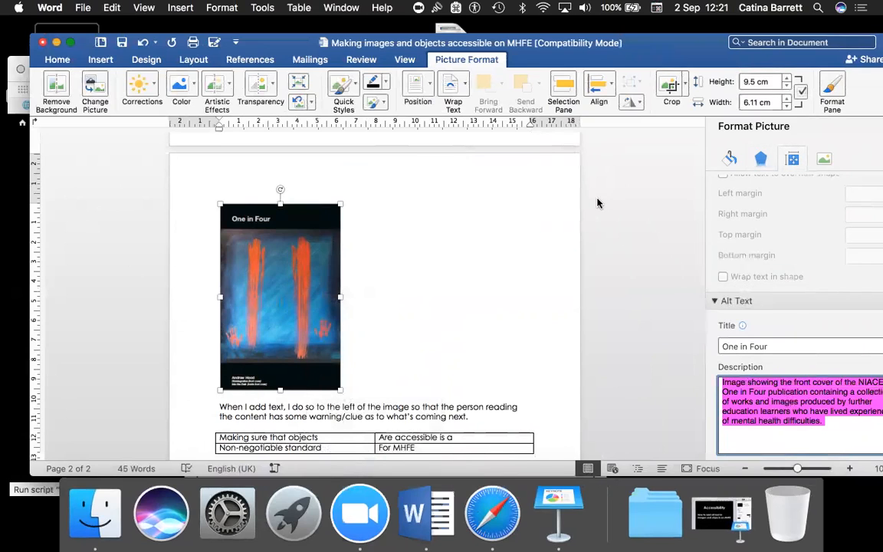
left_click(56, 42)
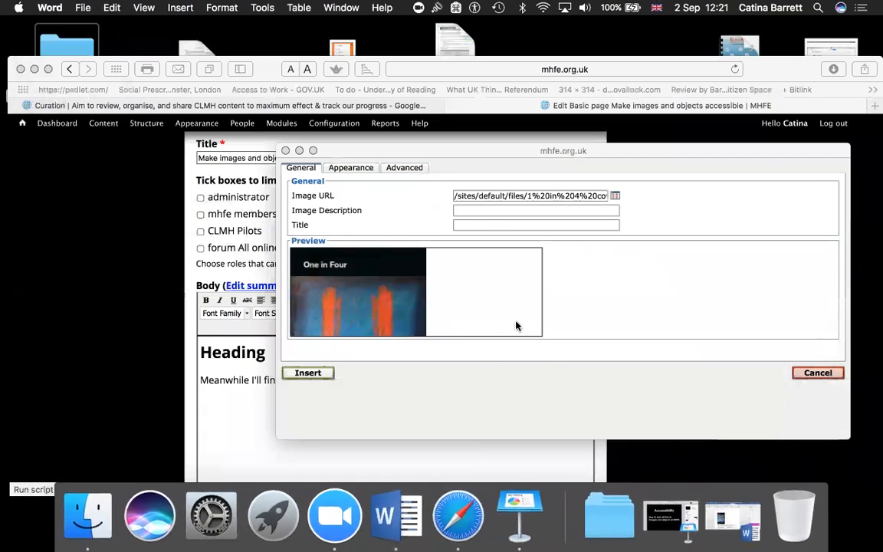
Paste the copied alt text as the Image Description and remove its final full stop
left_click(462, 209)
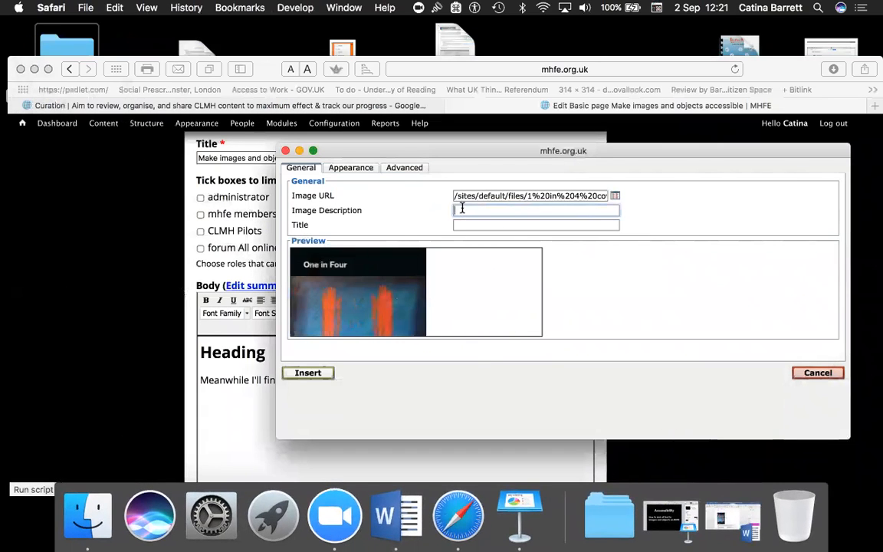
key("super+v")
key("BackSpace")
Check the full wording of the pasted Image Description, moving from its end back to its beginning
key("Left")
key("Left")
key("Left")
key("Left")
key("Left")
key("Left")
key("Left")
key("Left")
key("Left")
key("Left")
key("Left")
key("Left")
key("Left")
key("Left")
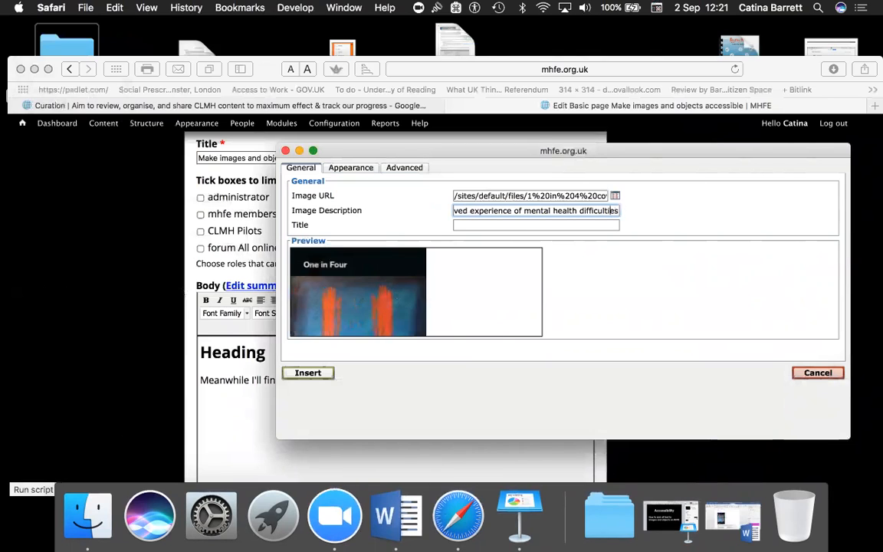
key("Left")
key("Left")
key("Left")
key("Left")
key("Left")
key("Left")
key("Left")
key("Left")
key("Left")
key("Left")
key("Left")
key("Left")
key("Left")
key("Left")
key("Left")
key("Left")
key("Left")
key("Left")
key("Left")
key("Left")
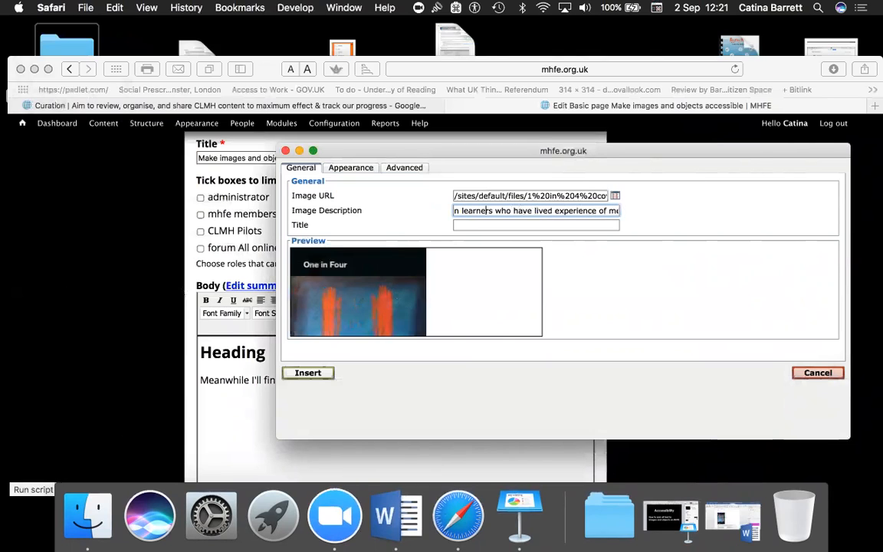
key("Left")
key("Left")
key("Left")
key("Left")
key("Left")
key("Left")
key("Left")
key("Left")
key("Left")
key("Left")
key("Left")
key("Left")
key("Left")
key("Left")
key("Left")
key("Left")
key("Left")
key("Left")
key("Left")
key("Left")
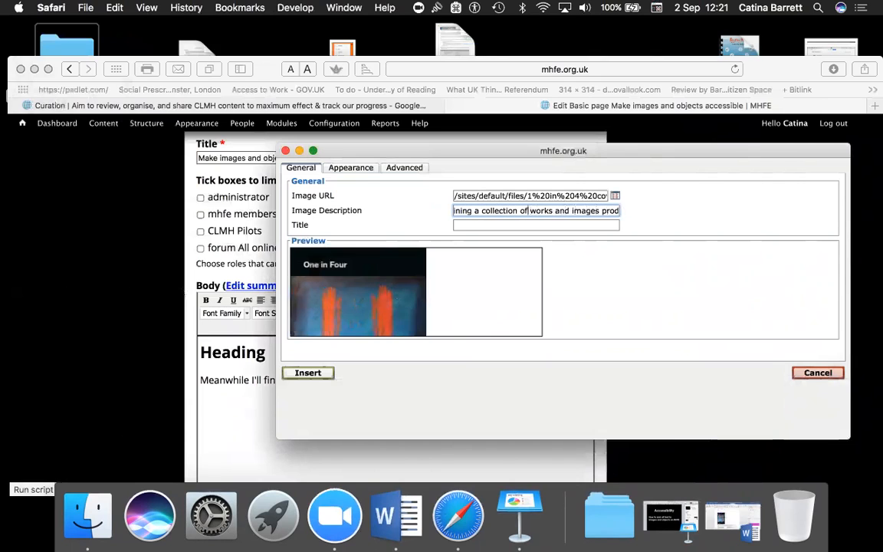
key("Left")
key("Left")
key("Left")
key("Left")
key("Left")
key("Left")
key("Left")
key("Left")
key("Left")
key("Left")
key("Left")
key("Left")
key("Left")
key("Left")
key("Left")
key("Left")
key("Left")
key("Left")
key("Left")
key("Left")
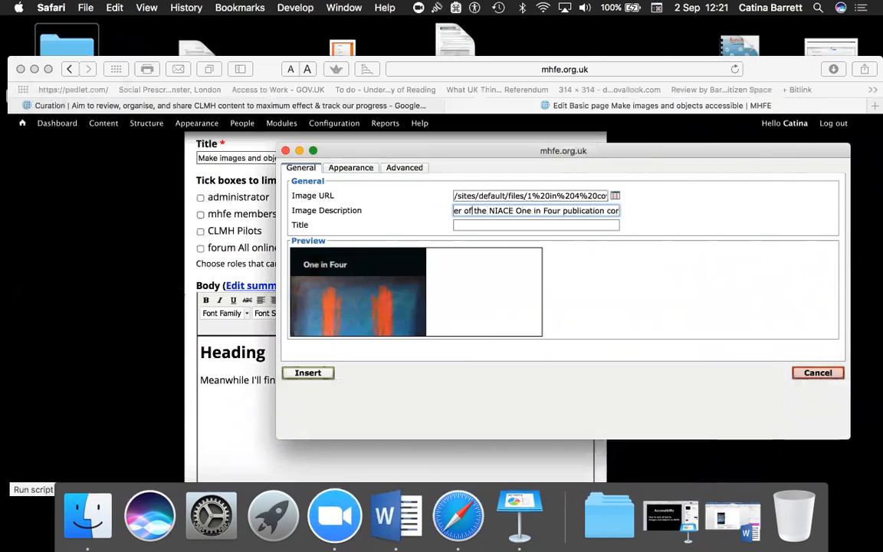
key("Left")
key("Left")
key("Left")
key("Left")
key("Left")
key("Left")
key("Left")
key("Left")
key("Left")
key("Left")
key("Left")
key("Left")
key("Left")
key("Left")
key("Left")
key("Left")
key("Left")
key("Left")
key("Left")
key("Left")
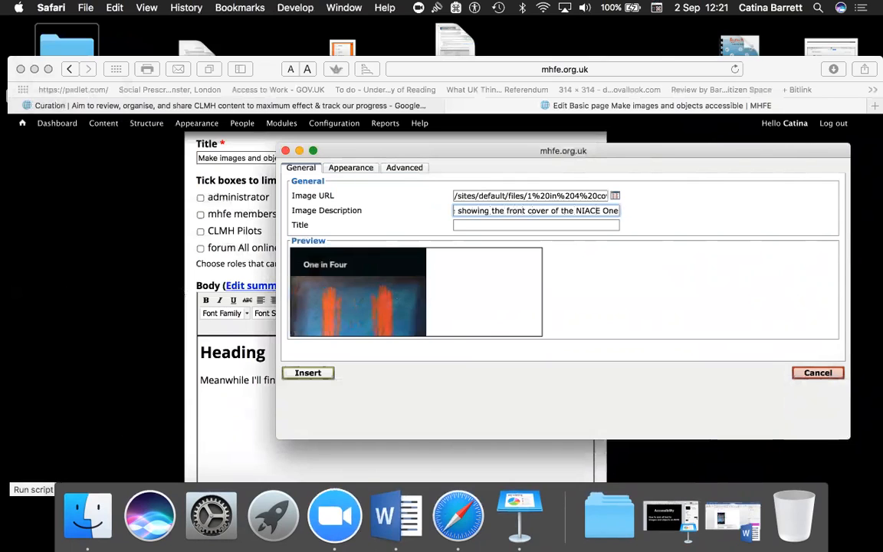
key("Left")
key("Left")
key("Left")
key("Left")
key("Left")
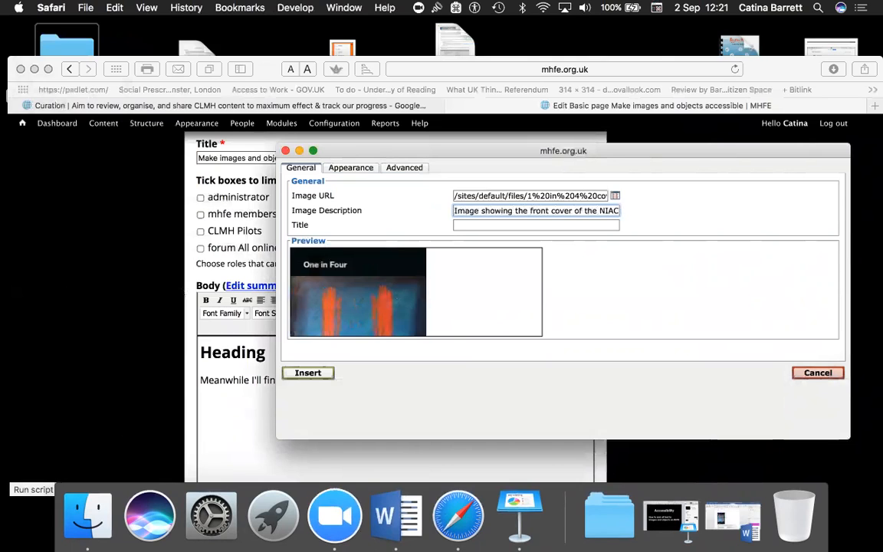
Set the image's Title to "One in Four collection of learner words and stories about their experiences of mental health difficulties"
left_click(465, 224)
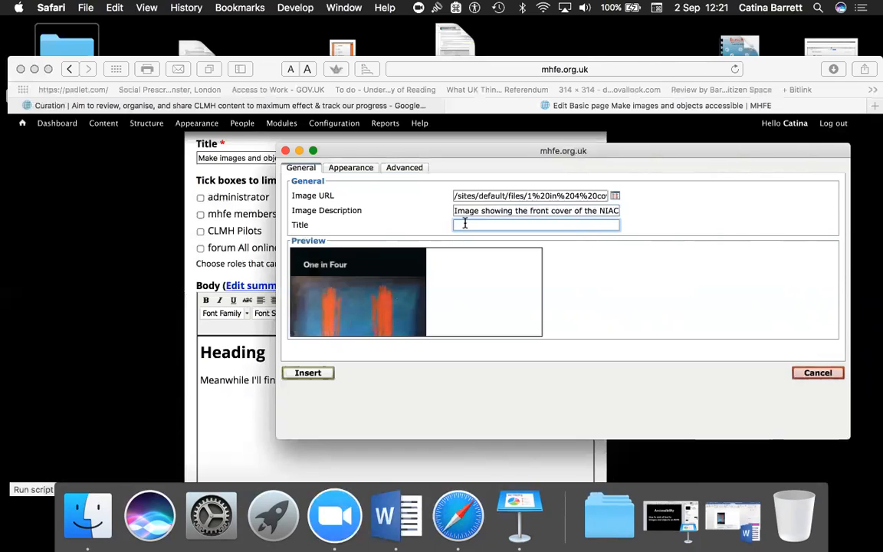
type("One in ")
type("Four colle")
type("ction of le")
type("arner word")
type("s and storie")
type("s about their ")
type("experiences")
type(" of mental ")
type("health di")
type("fficulties")
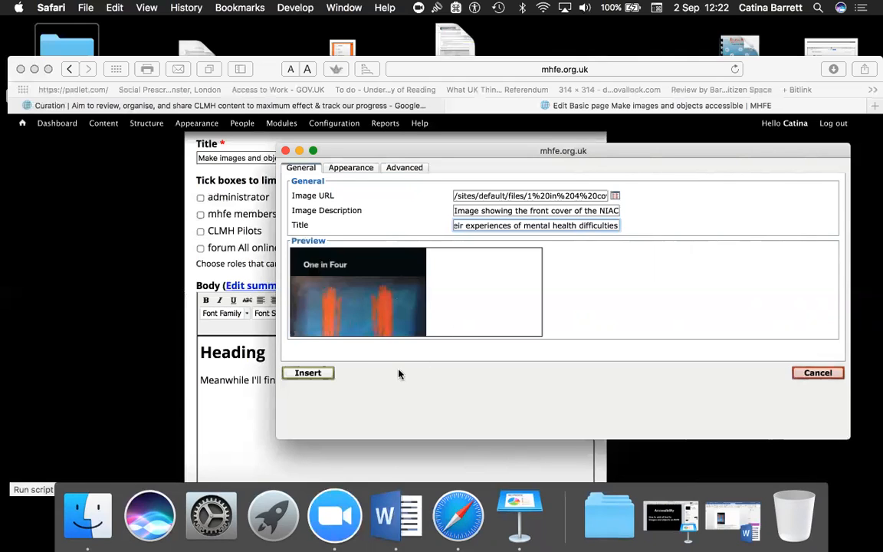
Set the image's vertical space to 10 and horizontal space to 10 in its appearance settings
left_click(346, 170)
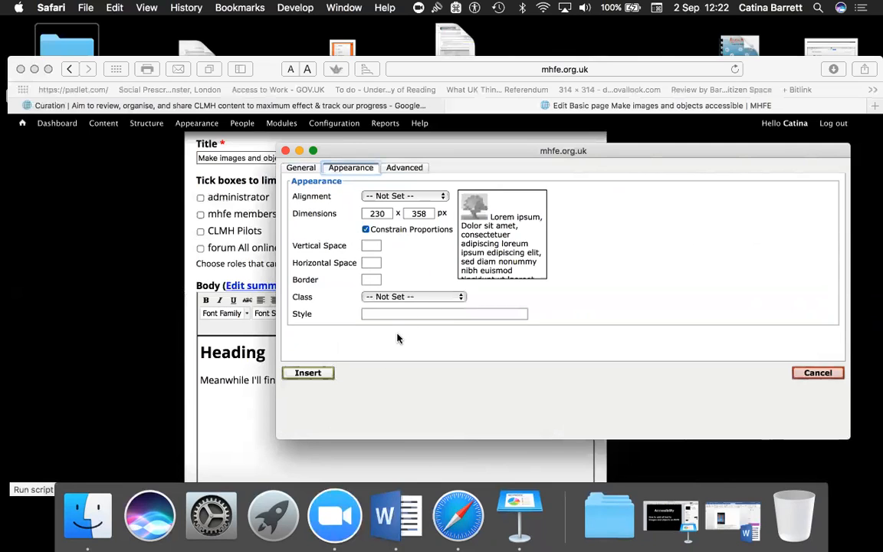
left_click(369, 245)
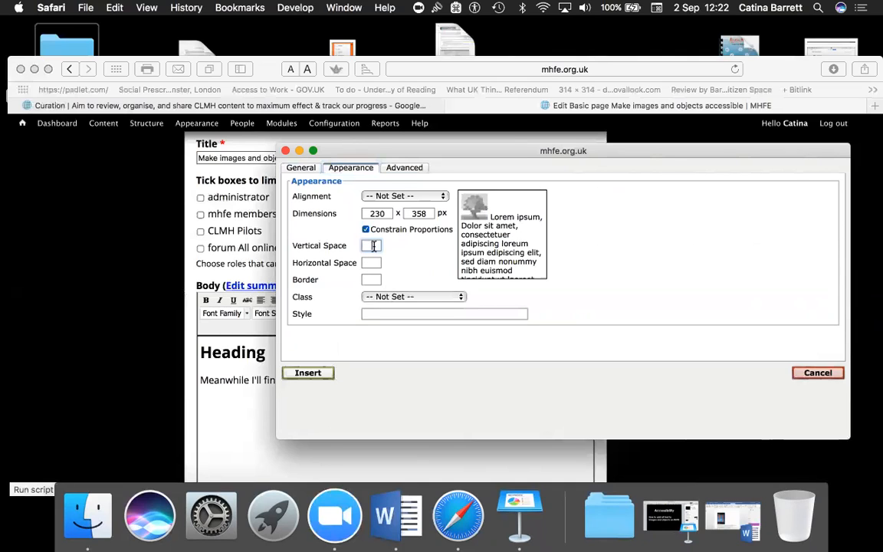
type("10")
left_click(372, 262)
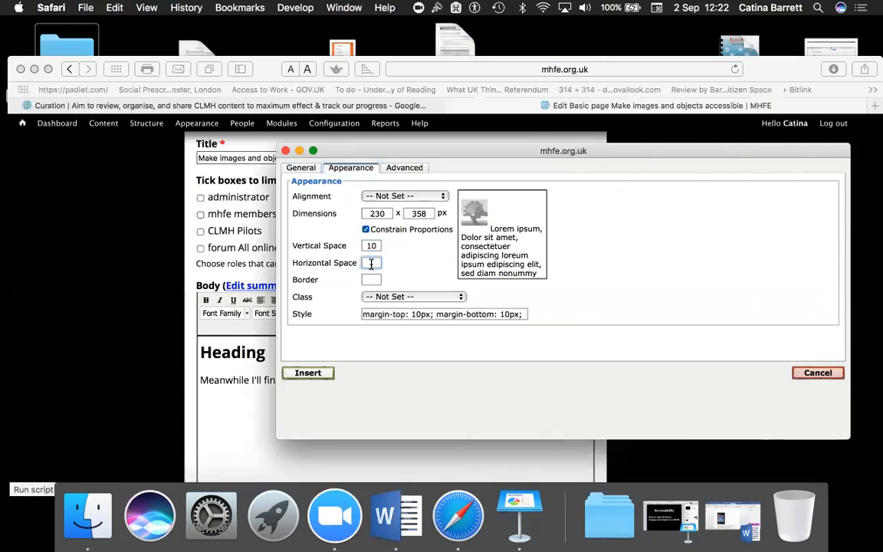
type("10")
Clear the image's vertical space value
left_click(370, 280)
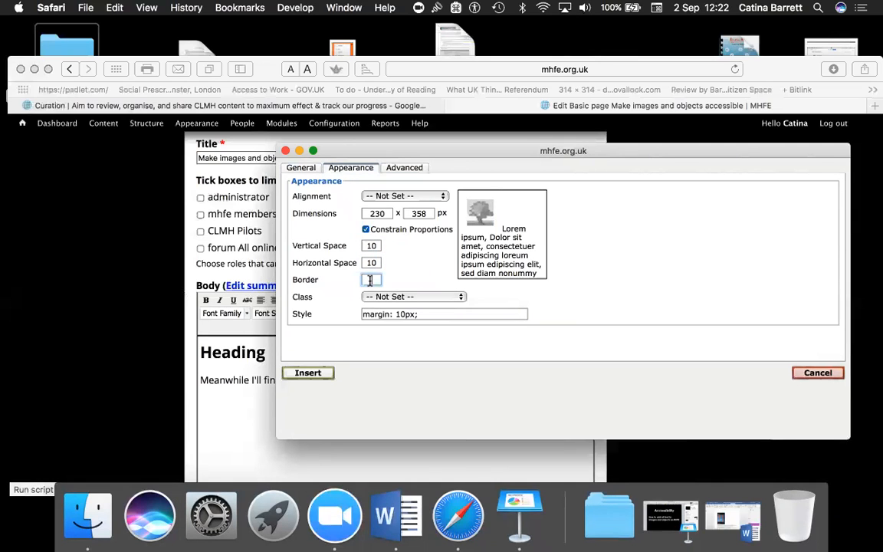
left_click(373, 245)
left_click_drag(376, 245, 361, 245)
key("BackSpace")
Give the image a border of 1 and set its alignment to Right
left_click(369, 280)
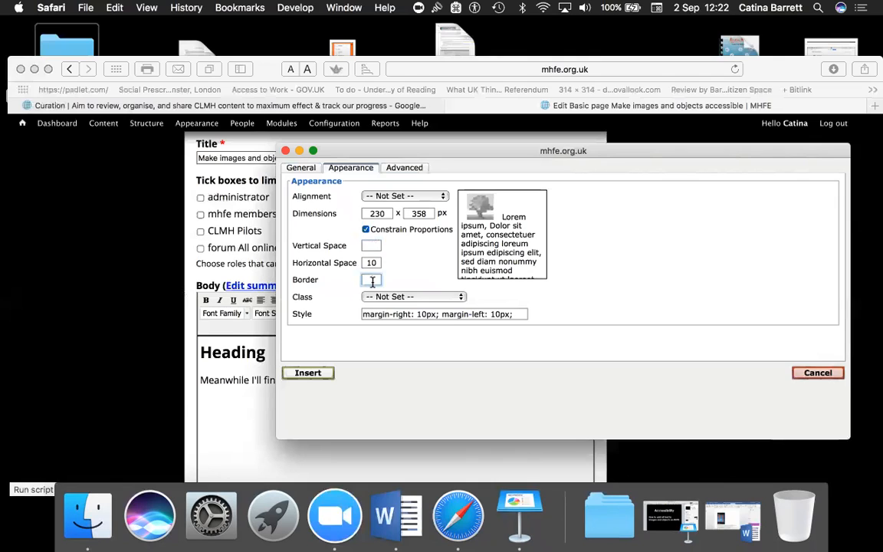
type("1")
left_click(443, 196)
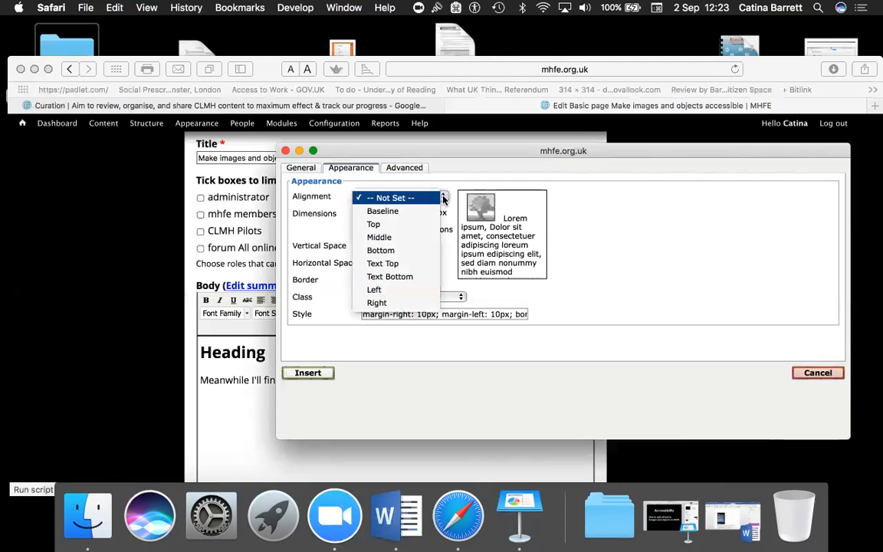
left_click(399, 303)
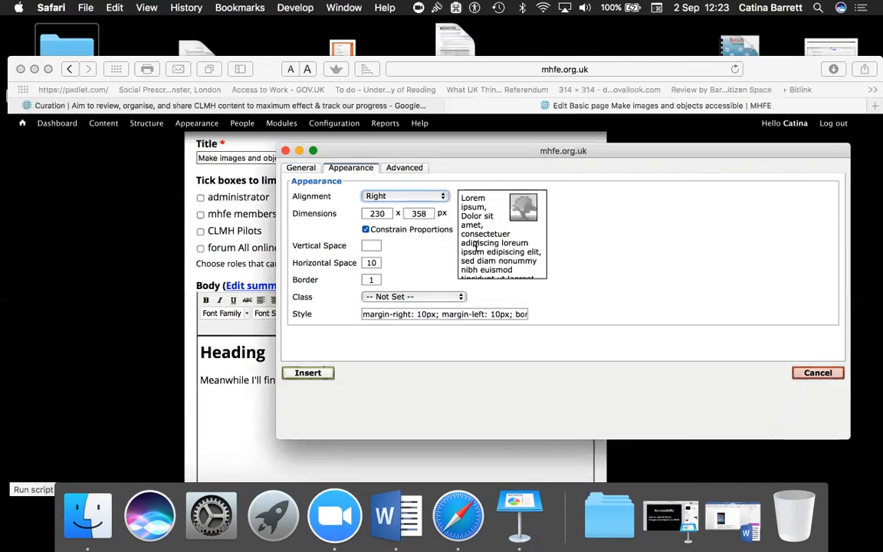
Insert the configured image into the page body and check its placement beside the text
left_click(307, 373)
scroll(350, 417, "down", 3)
scroll(350, 417, "up", 2)
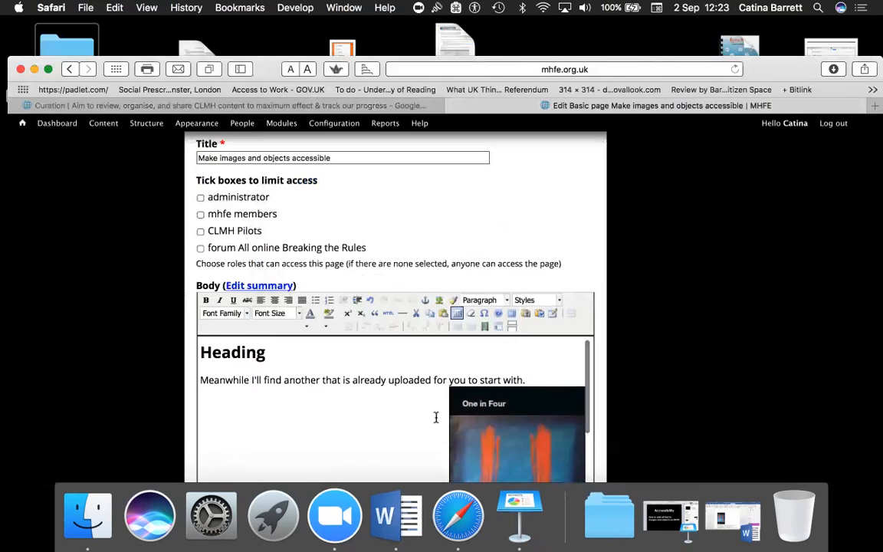
scroll(406, 414, "down", 3)
scroll(407, 413, "up", 2)
scroll(286, 407, "up", 2)
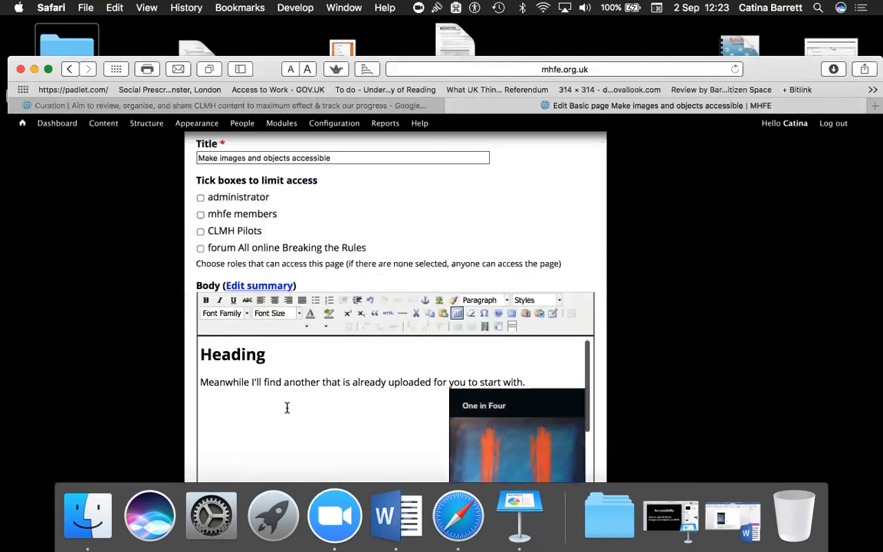
Enlarge the body editing area so that the heading, sentence and whole image fit in it
left_click_drag(489, 425, 462, 414)
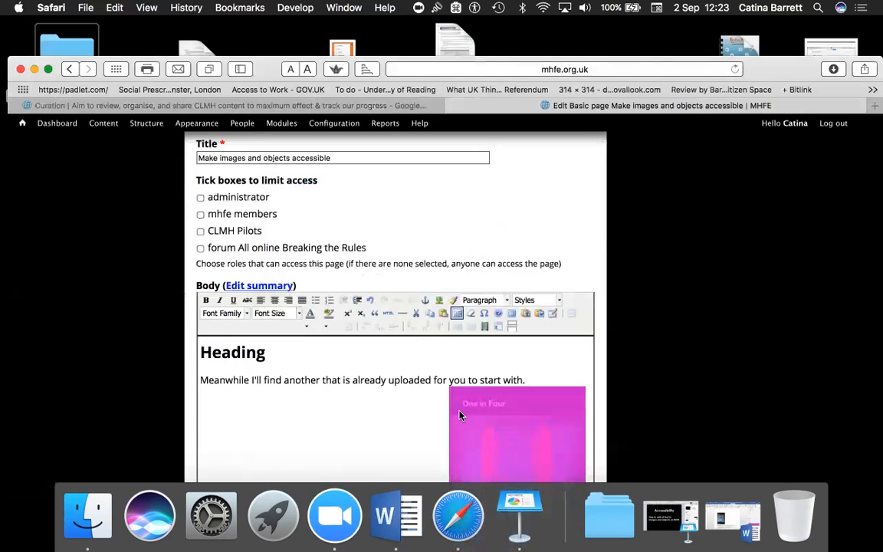
scroll(459, 415, "down", 3)
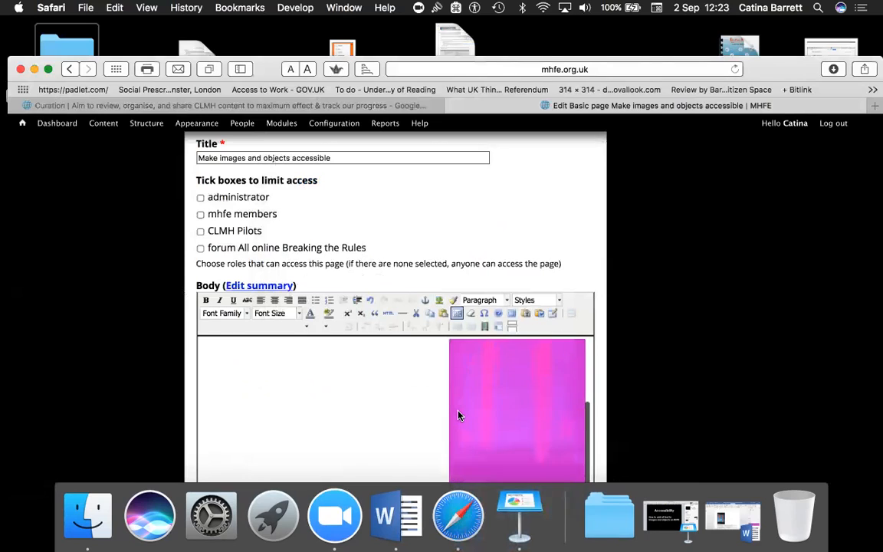
scroll(348, 412, "down", 5)
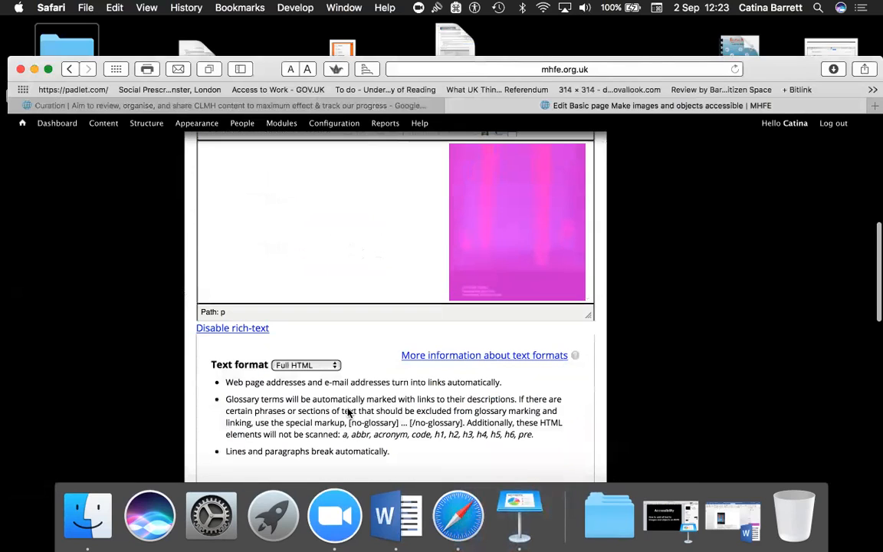
left_click(355, 264)
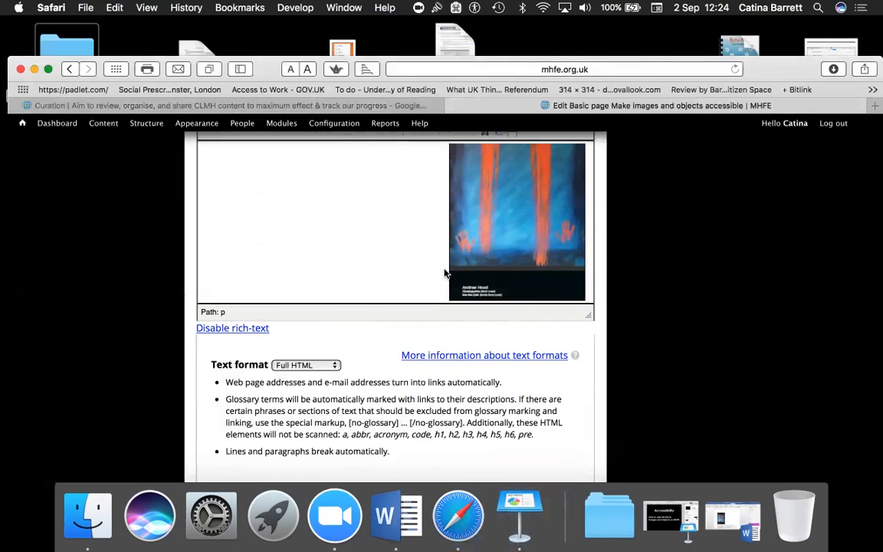
left_click_drag(588, 315, 606, 484)
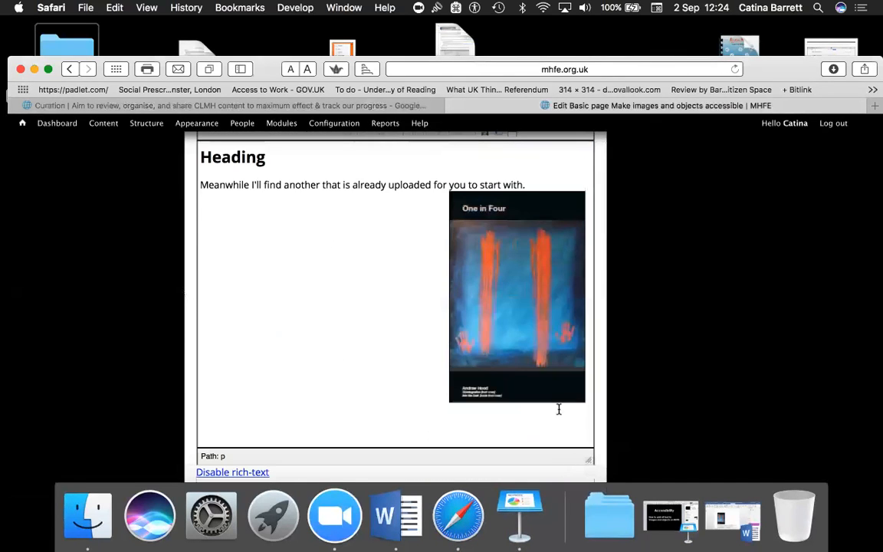
Add blank lines in the body until the cursor sits below the One in Four image
left_click(548, 424)
key("Return")
key("Return")
key("Return")
scroll(322, 392, "down", 1)
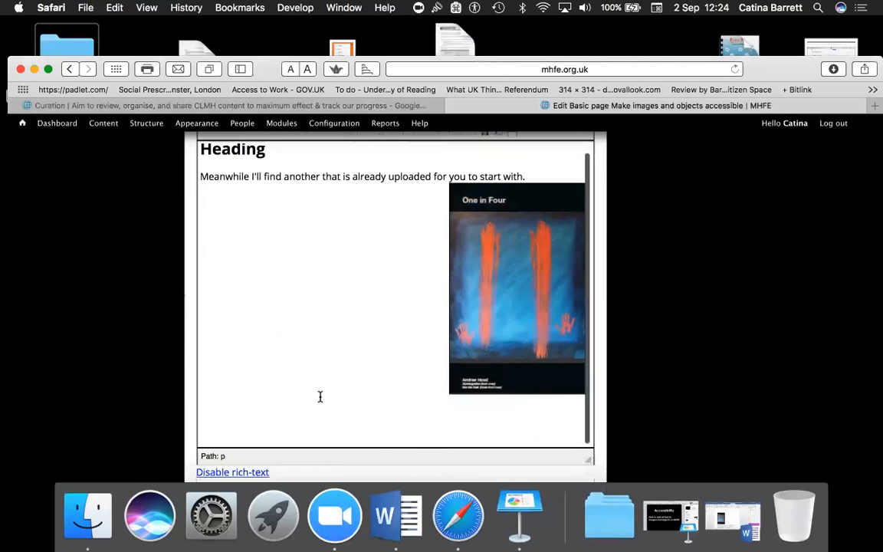
key("Return")
key("Return")
key("Return")
key("Return")
key("Return")
key("Return")
key("Return")
key("Return")
key("Return")
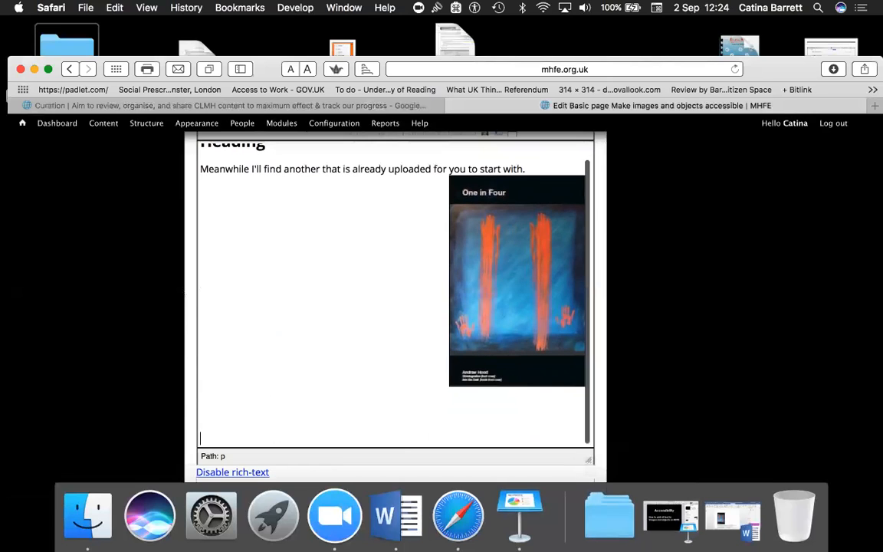
Start inserting another image on a new blank line below the One in Four image and open the site's file browser
key("Return")
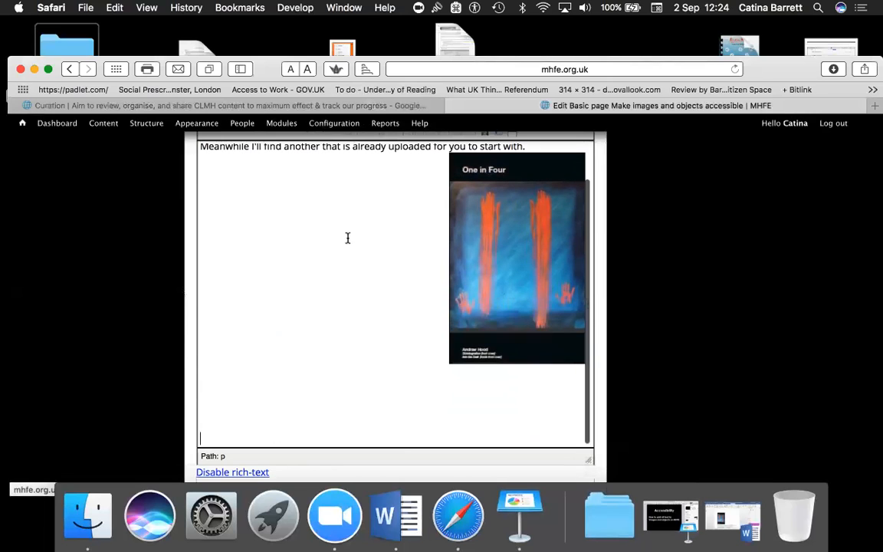
scroll(721, 278, "up", 5)
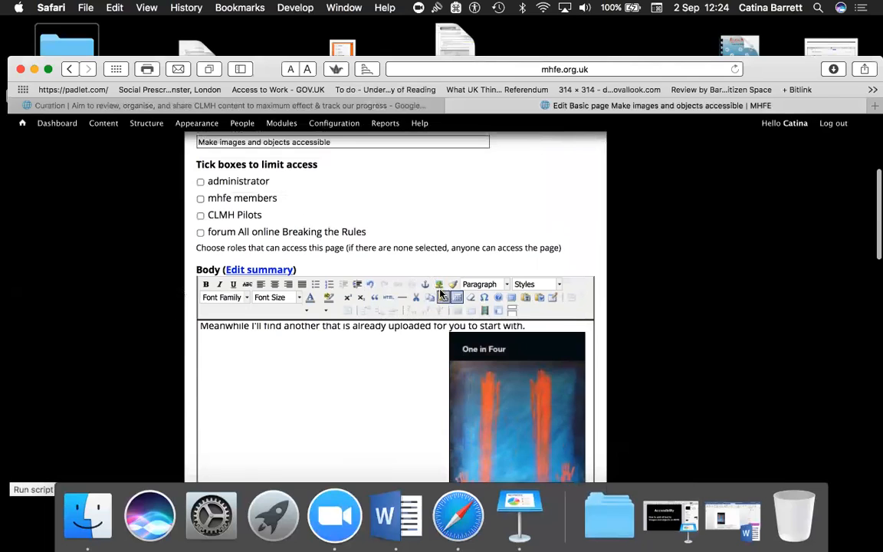
left_click(441, 292)
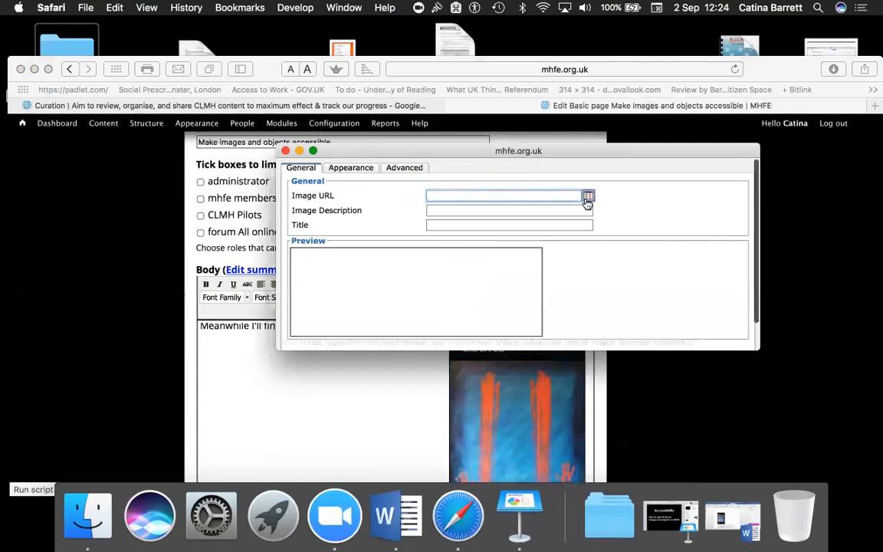
left_click(588, 197)
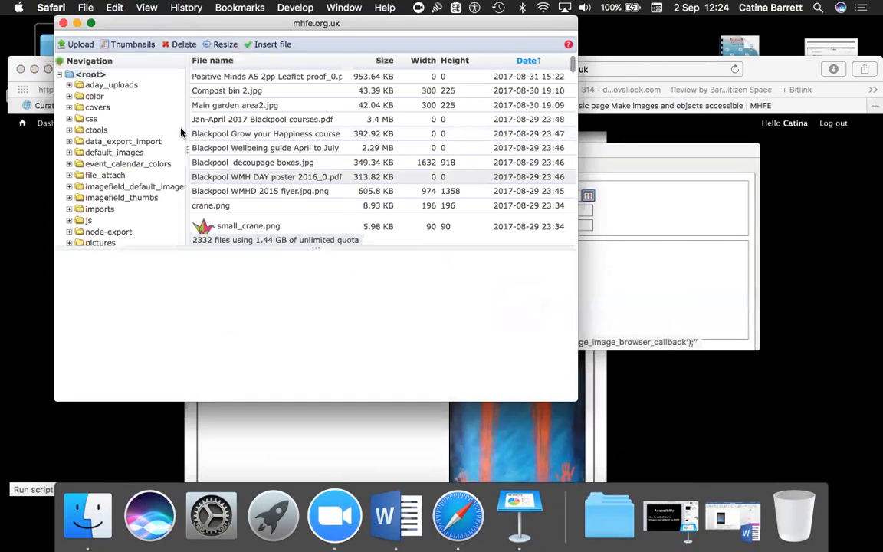
Upload IMG_8853 copy.JPG from the Pictures folder without thumbnails and use it as the image source
left_click(76, 48)
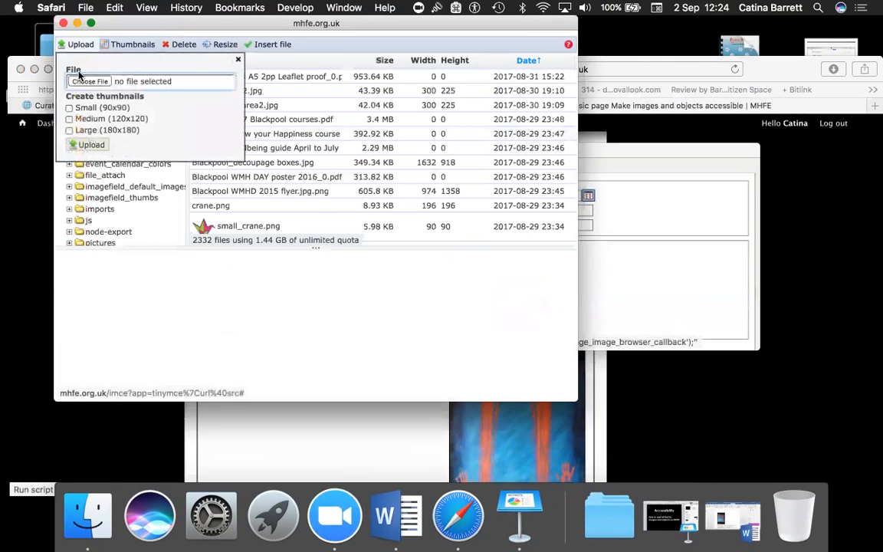
left_click(82, 80)
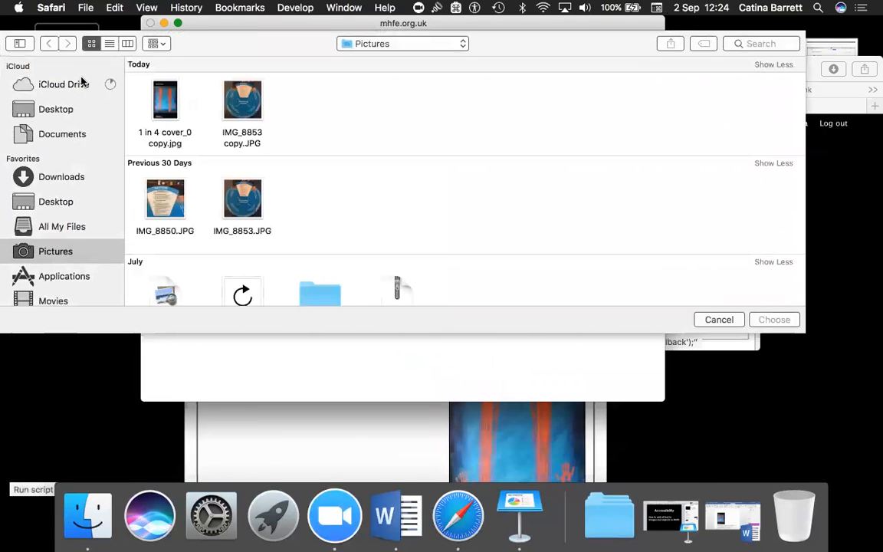
right_click(241, 113)
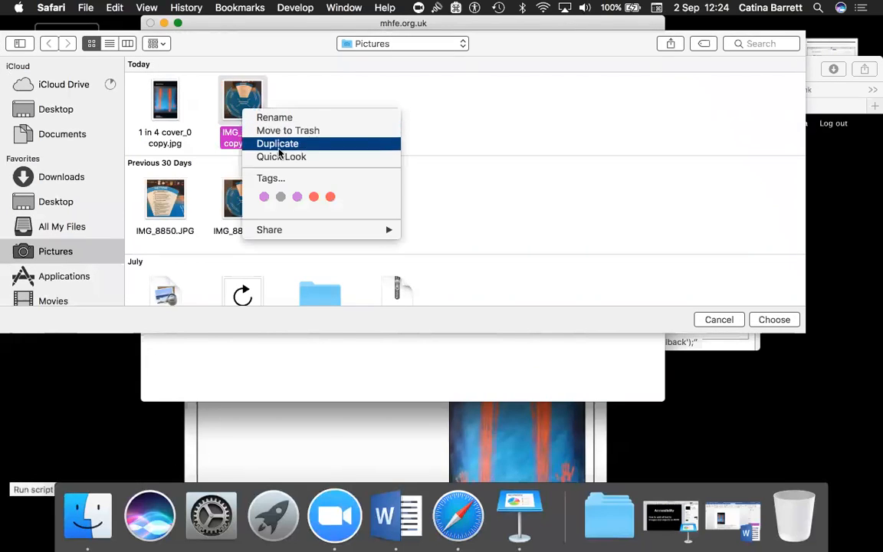
left_click(234, 96)
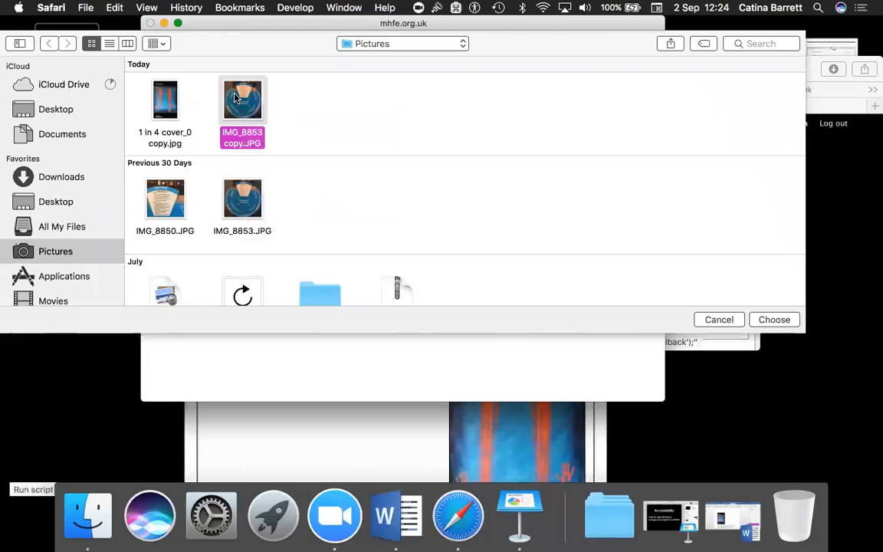
double_click(234, 96)
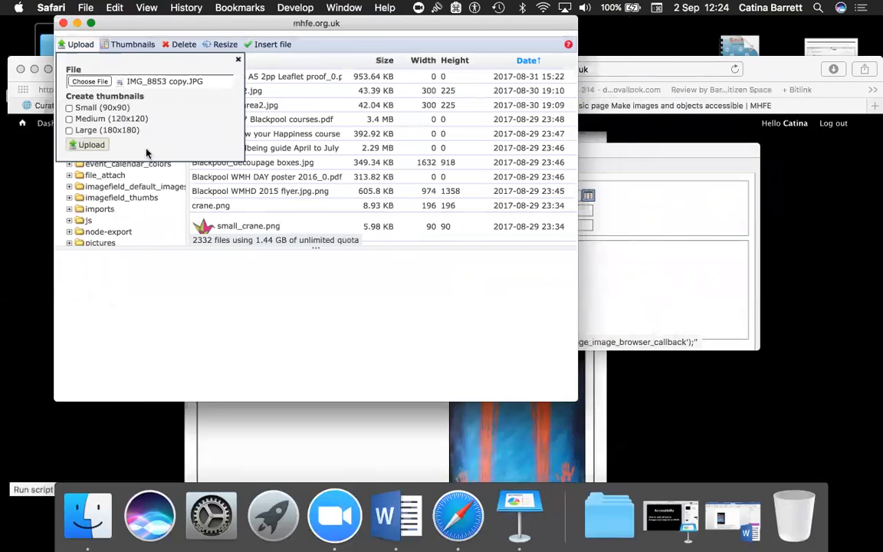
left_click(91, 146)
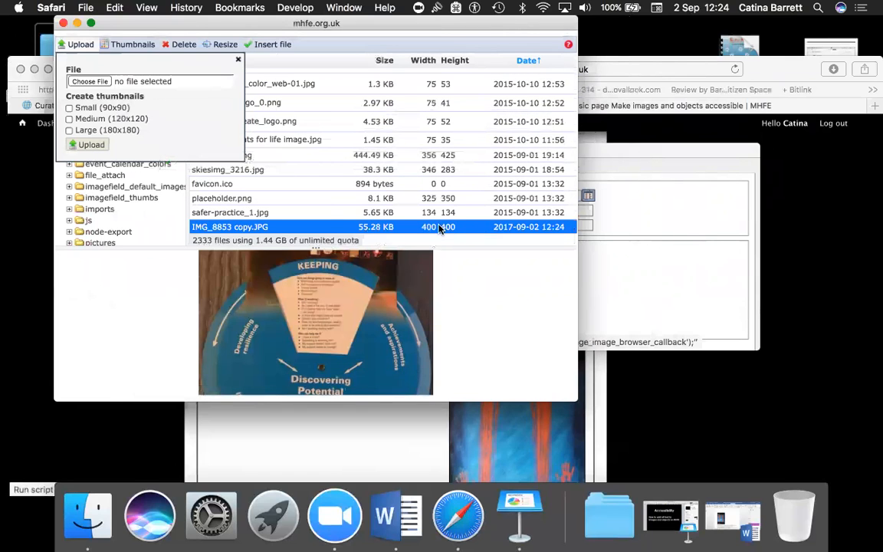
double_click(412, 232)
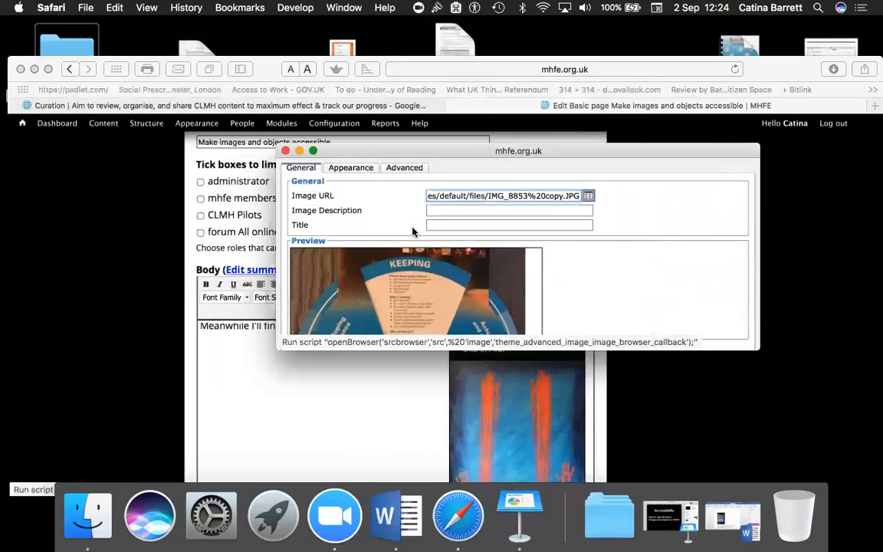
Set the image title to "Discovering Potential guidance tool"
left_click(441, 213)
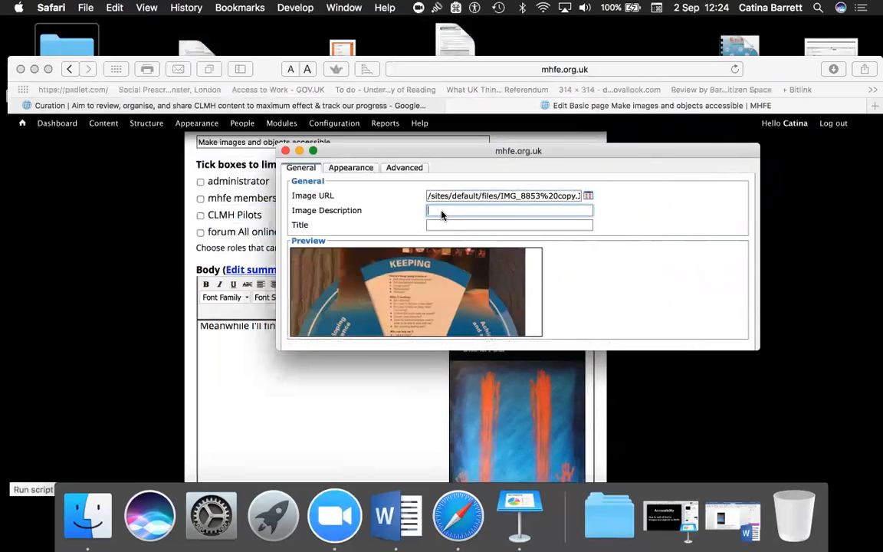
left_click(438, 225)
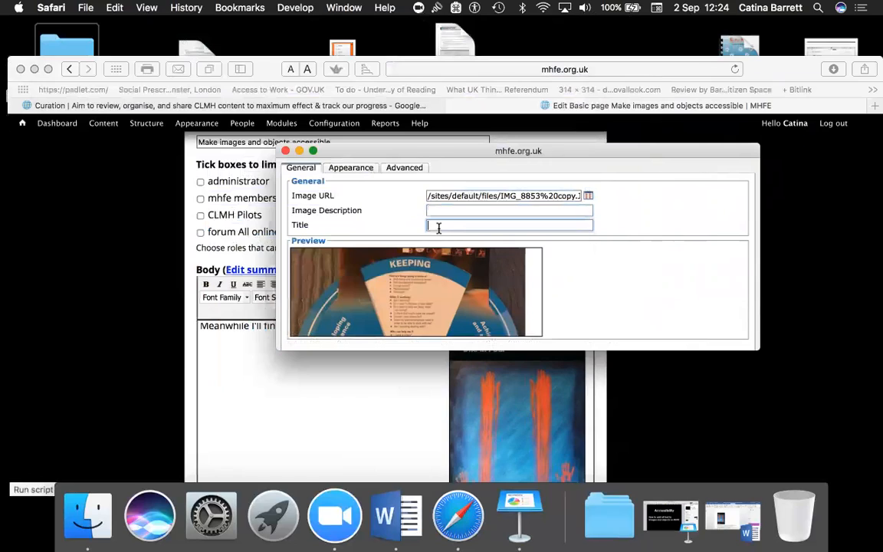
type("Discovering Potential guidance tool")
Switch to Word and copy the full alt text description of the Discovering Potential wheel picture
left_click(448, 213)
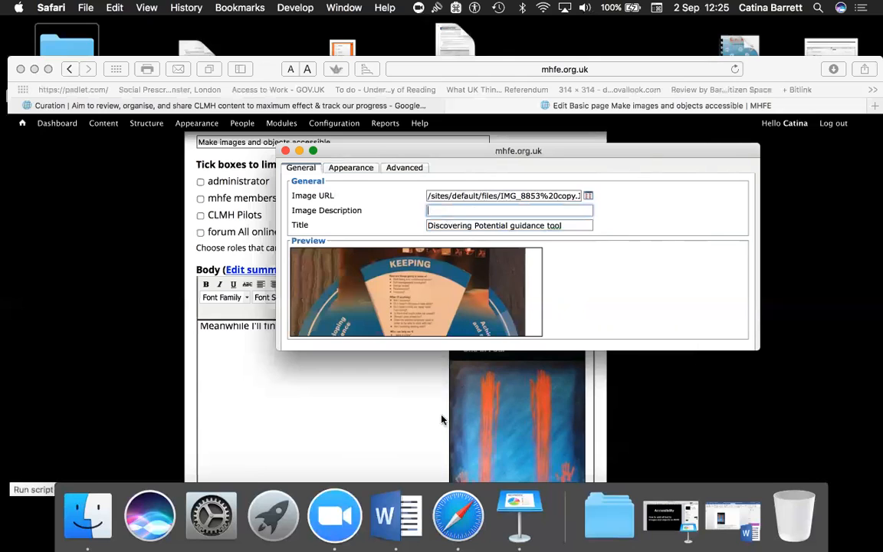
left_click(387, 513)
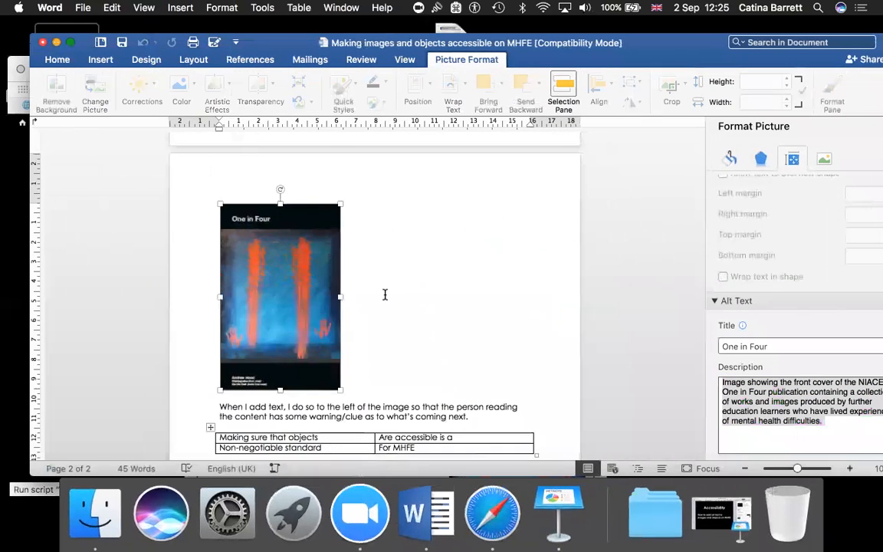
scroll(384, 294, "up", 10)
left_click(420, 299)
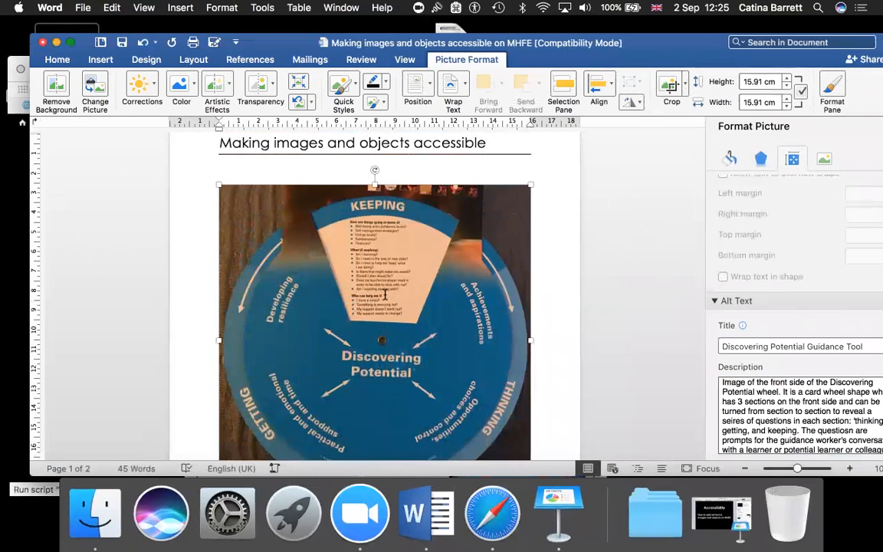
right_click(421, 299)
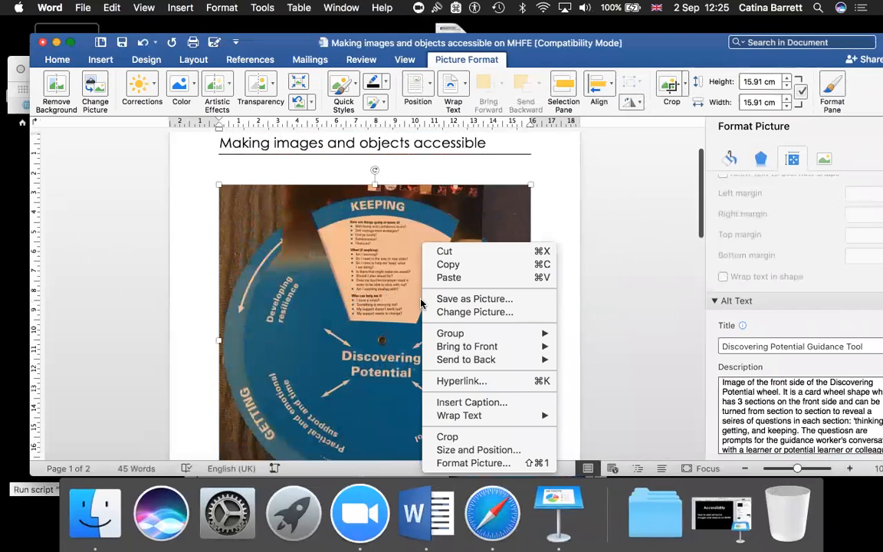
left_click(464, 463)
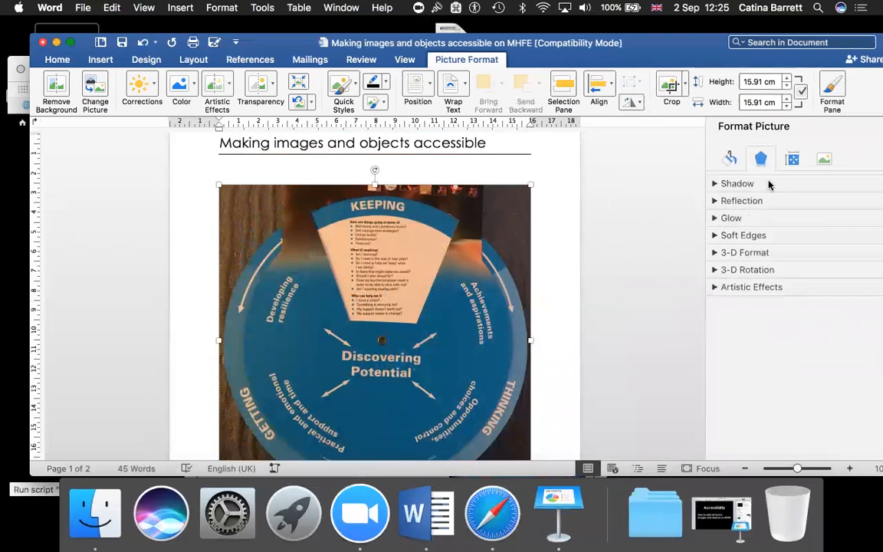
left_click(792, 158)
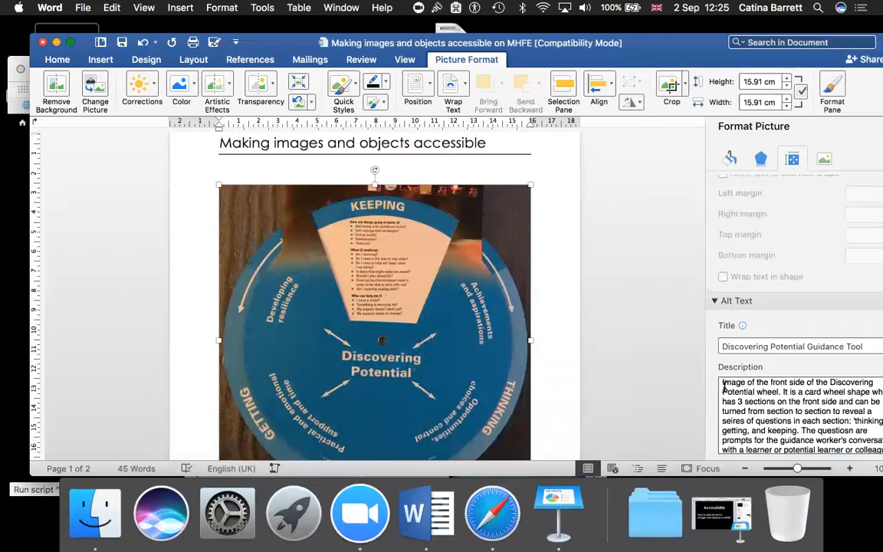
left_click_drag(721, 383, 759, 487)
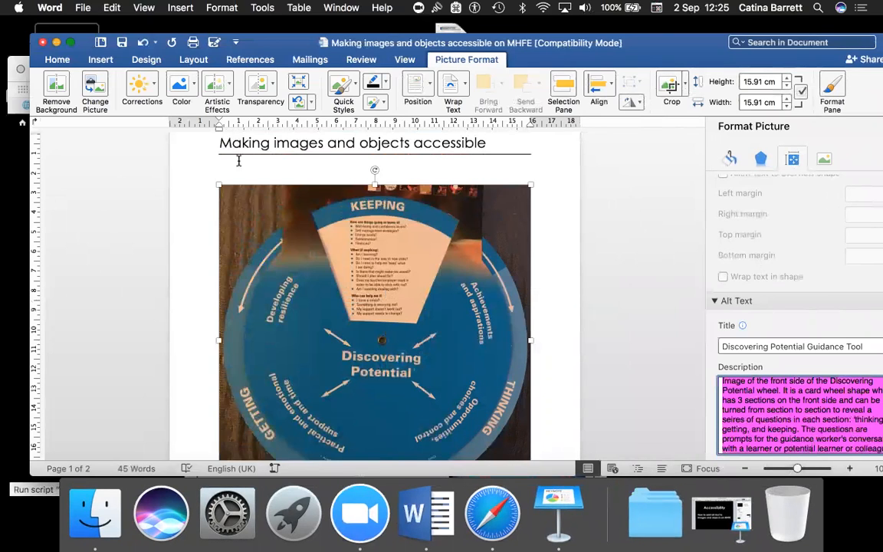
Return to Safari and paste the copied text as the image description, removing its final full stop
left_click(56, 46)
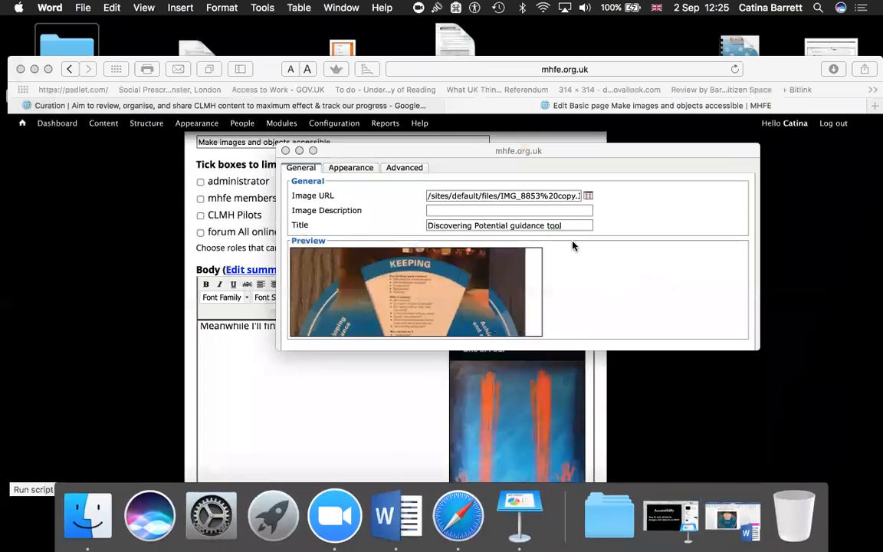
left_click(437, 210)
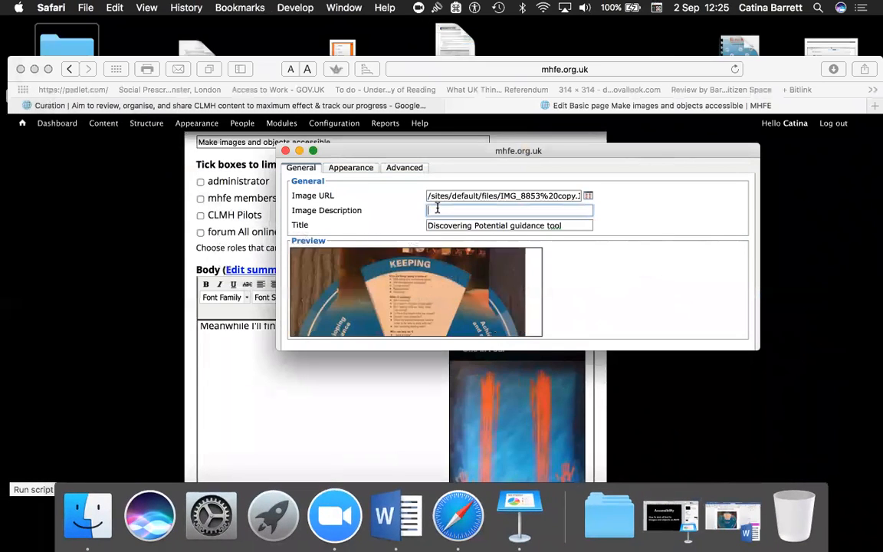
type("a learner or potential learner or colleague.")
key("BackSpace")
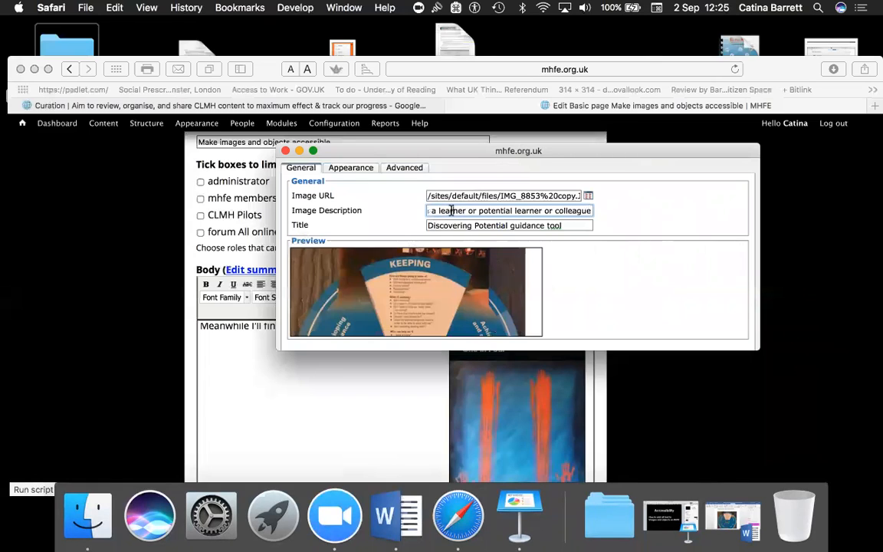
Shorten the image description so that it ends with "guidance worker's conversation with a learner"
left_click(589, 211)
key("BackSpace")
key("BackSpace")
key("BackSpace")
key("BackSpace")
key("BackSpace")
key("BackSpace")
key("BackSpace")
key("BackSpace")
key("BackSpace")
key("BackSpace")
key("BackSpace")
key("BackSpace")
key("BackSpace")
key("BackSpace")
key("BackSpace")
key("BackSpace")
key("BackSpace")
key("BackSpace")
key("BackSpace")
key("BackSpace")
key("BackSpace")
key("BackSpace")
key("Left")
key("Left")
key("Left")
key("Left")
key("Left")
key("Left")
key("Left")
key("Left")
key("Left")
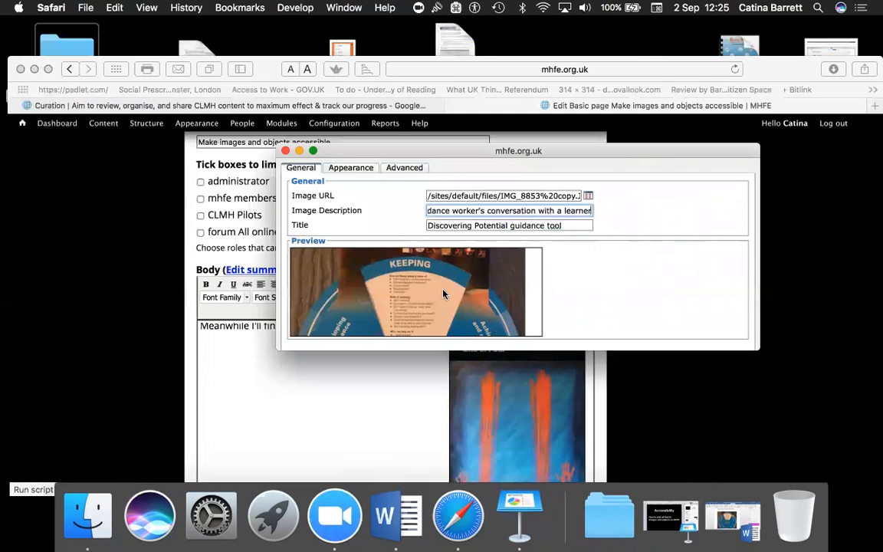
Give the wheel image a border of 1 and set its alignment to Right
left_click(346, 169)
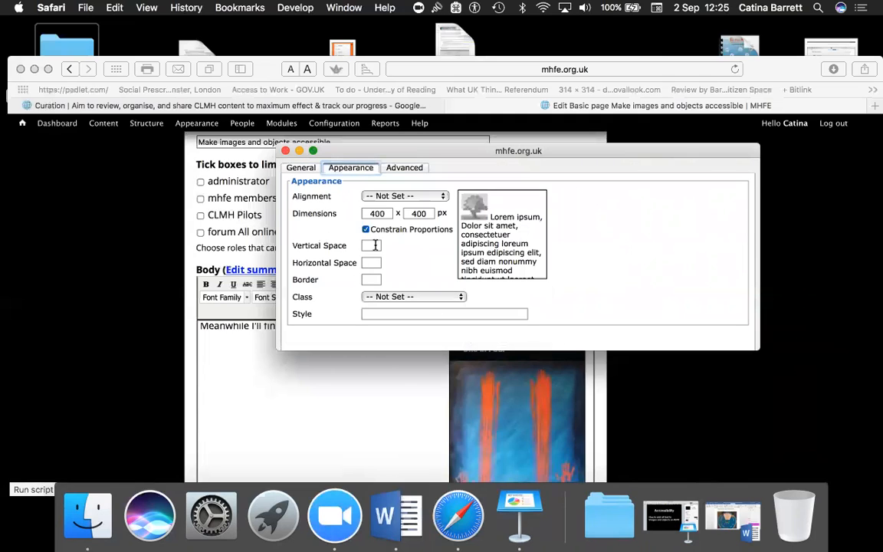
left_click(367, 281)
type("1")
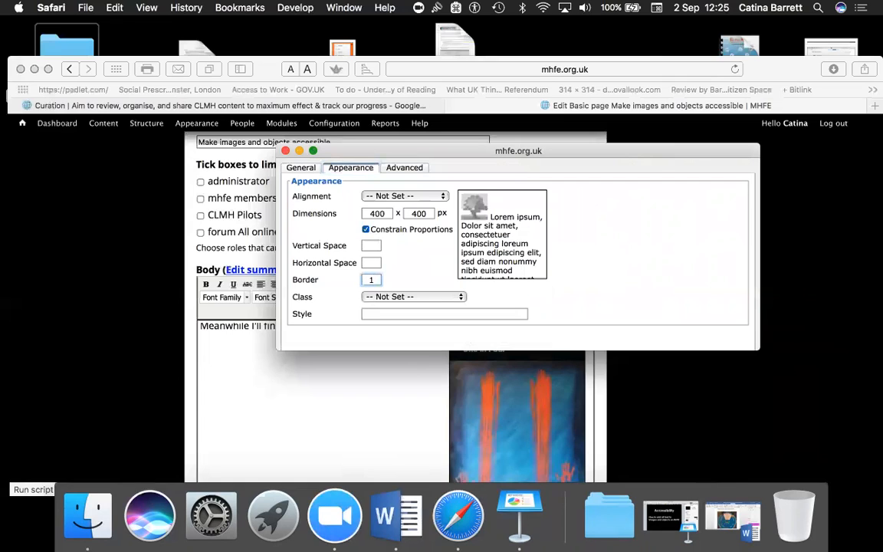
left_click(443, 197)
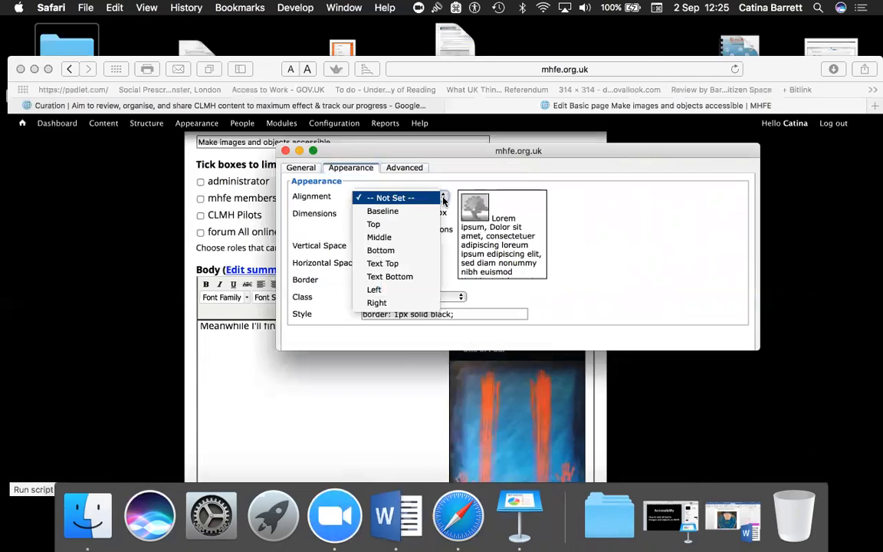
left_click(383, 306)
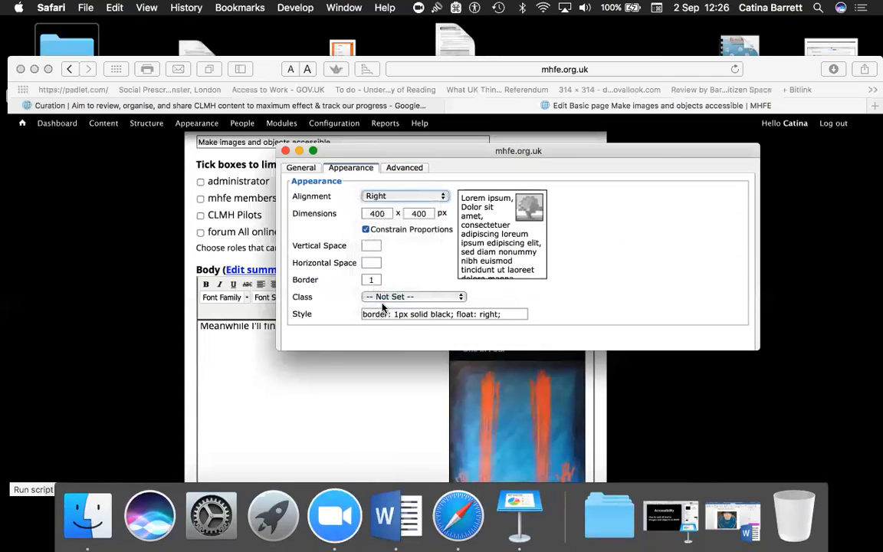
Insert the wheel image into the page body and view it below the One in Four image
scroll(295, 307, "down", 3)
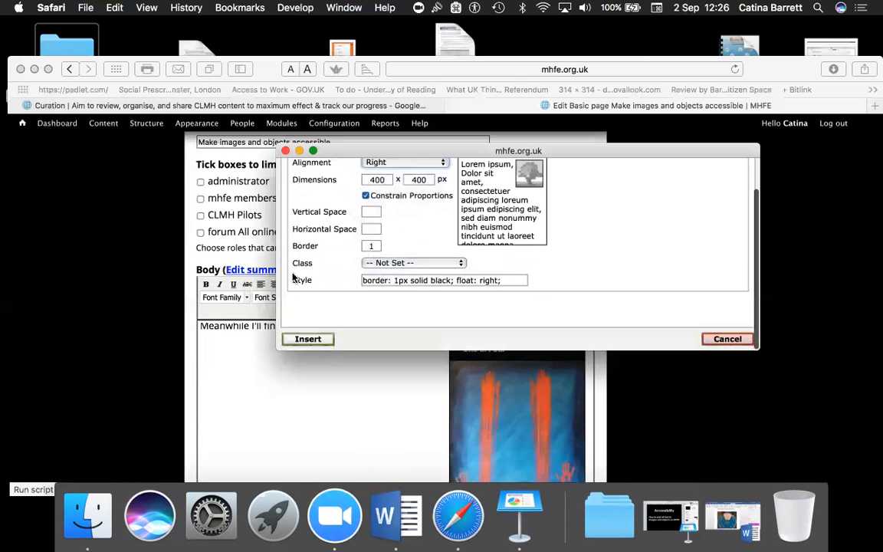
left_click(299, 343)
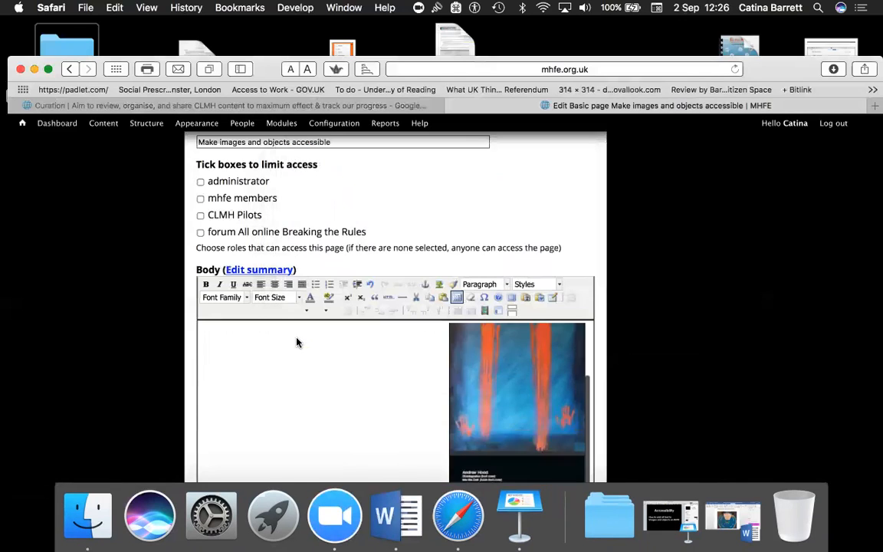
scroll(296, 340, "down", 3)
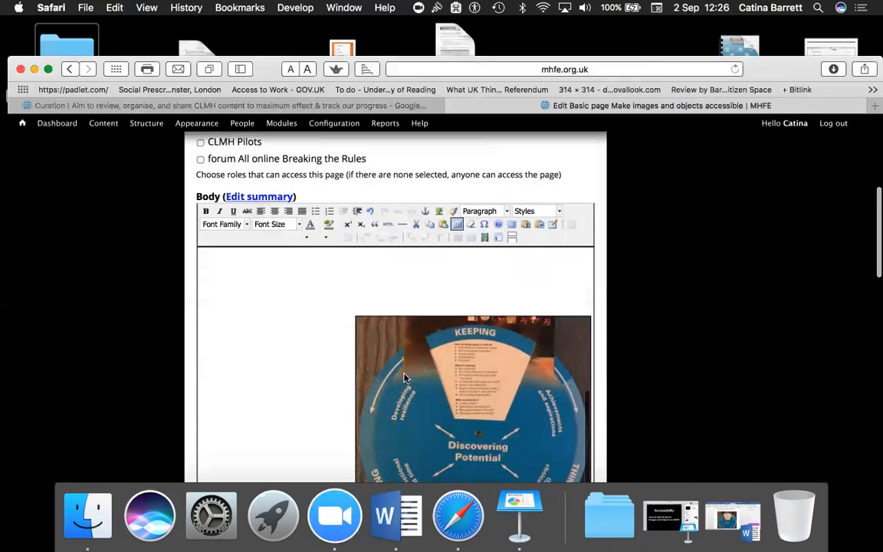
Enlarge the inserted wheel image in width and height so it spans most of the body area, and deselect it
left_click(406, 367)
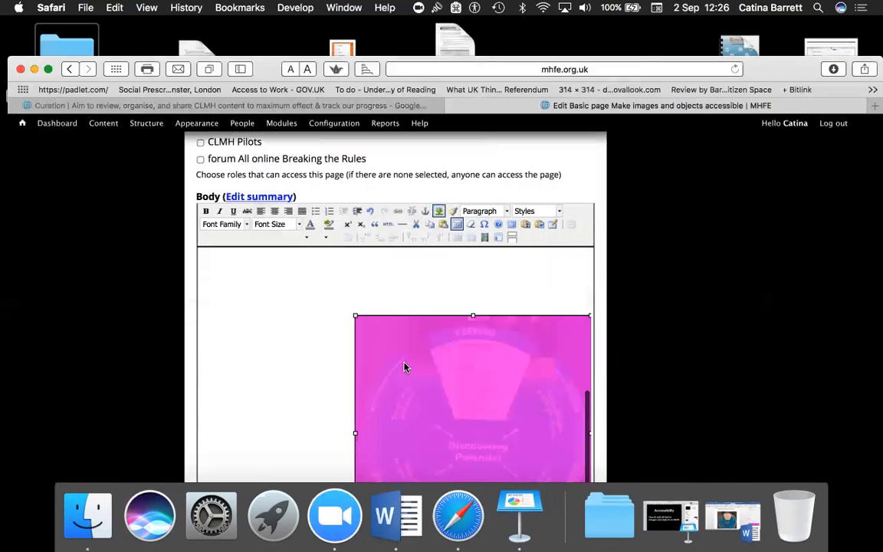
left_click_drag(355, 434, 238, 434)
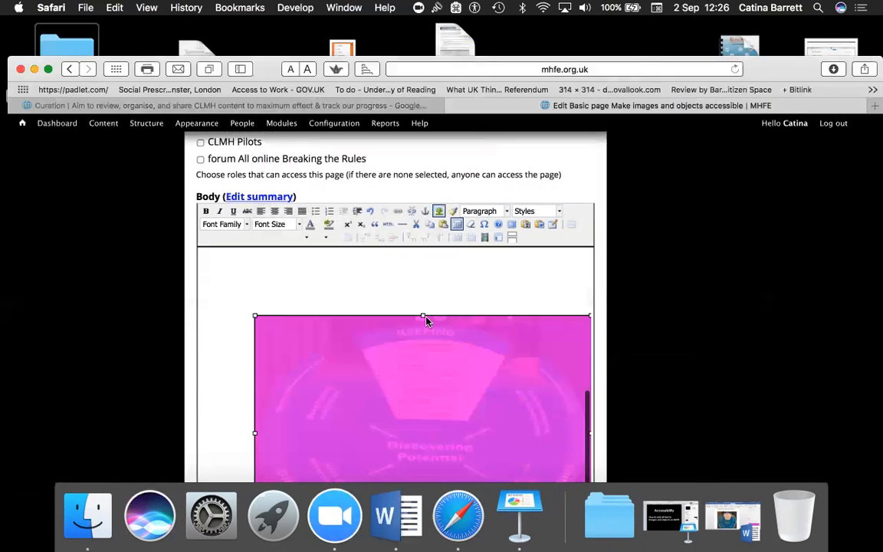
left_click_drag(422, 315, 419, 254)
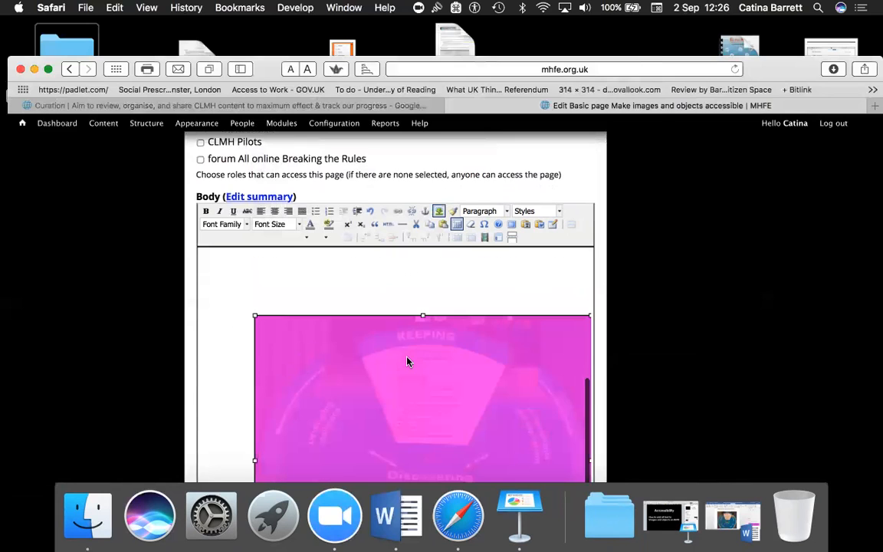
left_click(226, 415)
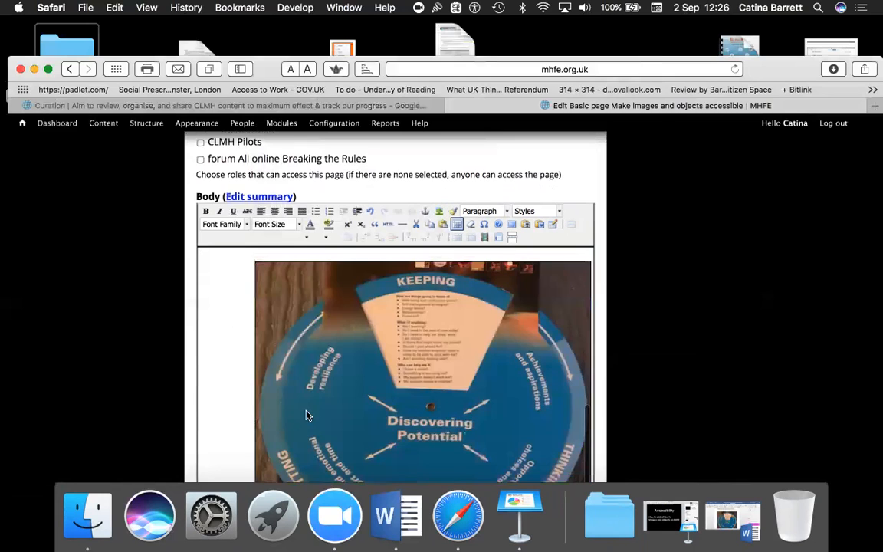
Examine the enlarged wheel image and the One in Four image in the page body, including their title tooltips
scroll(305, 415, "down", 4)
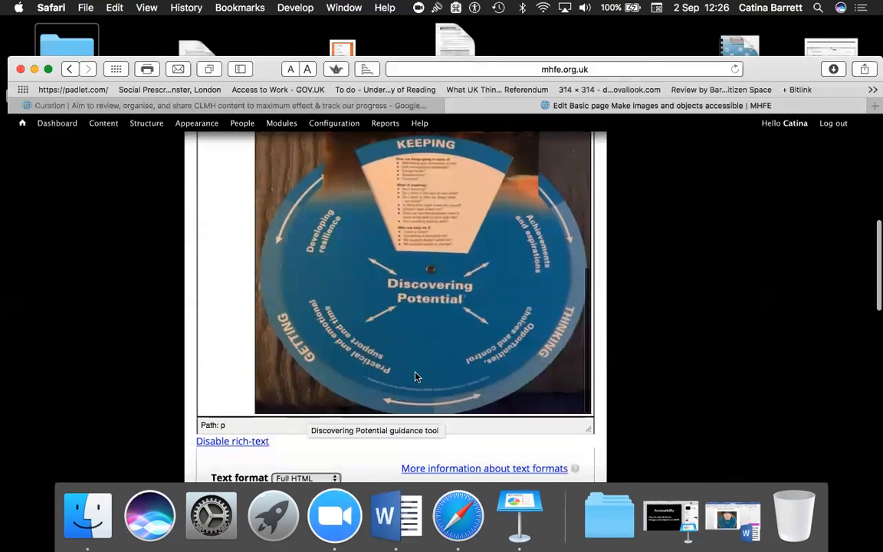
scroll(416, 376, "up", 3)
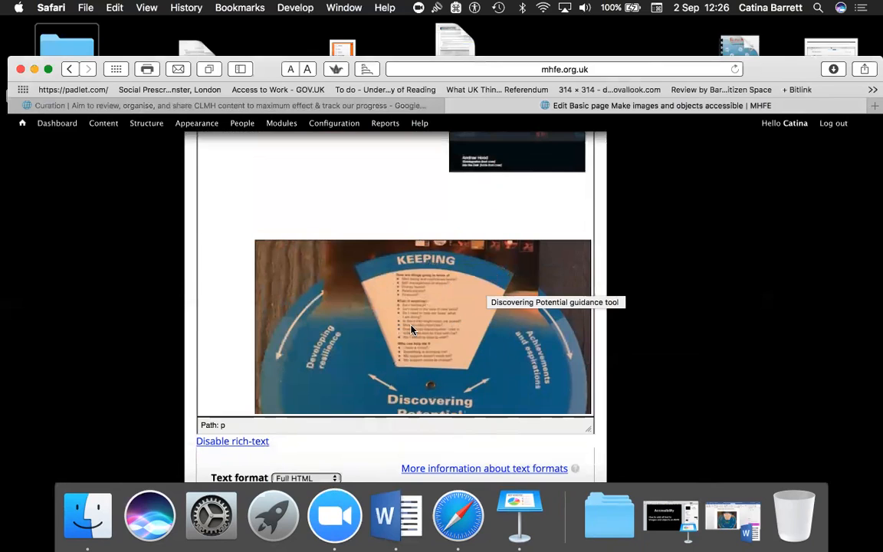
scroll(412, 329, "down", 3)
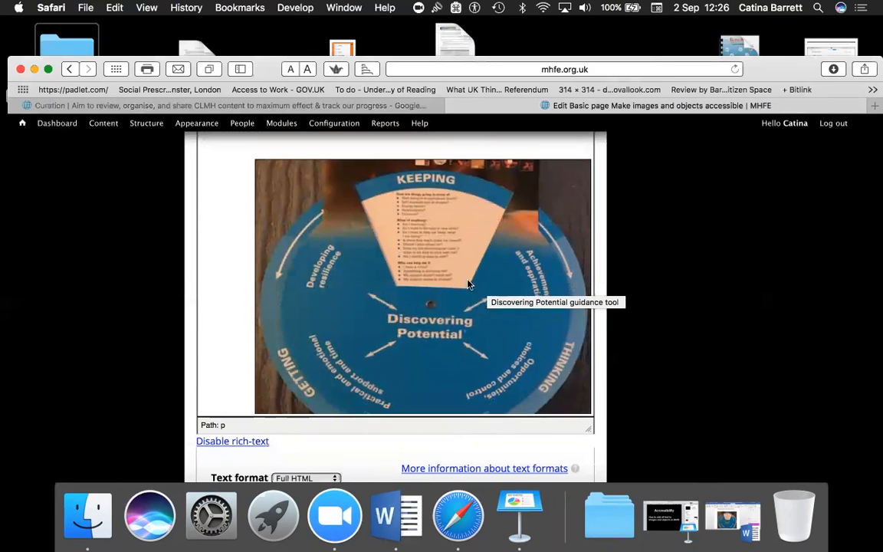
scroll(350, 259, "up", 8)
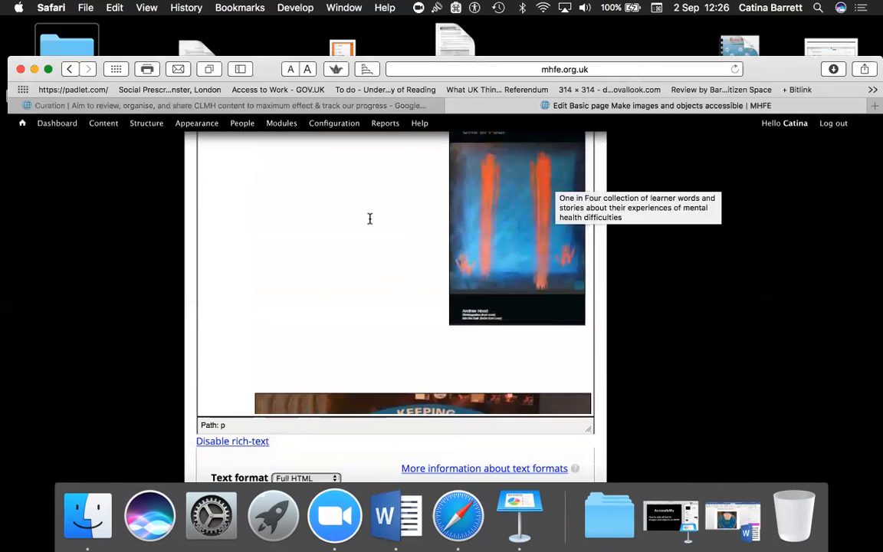
scroll(364, 269, "down", 7)
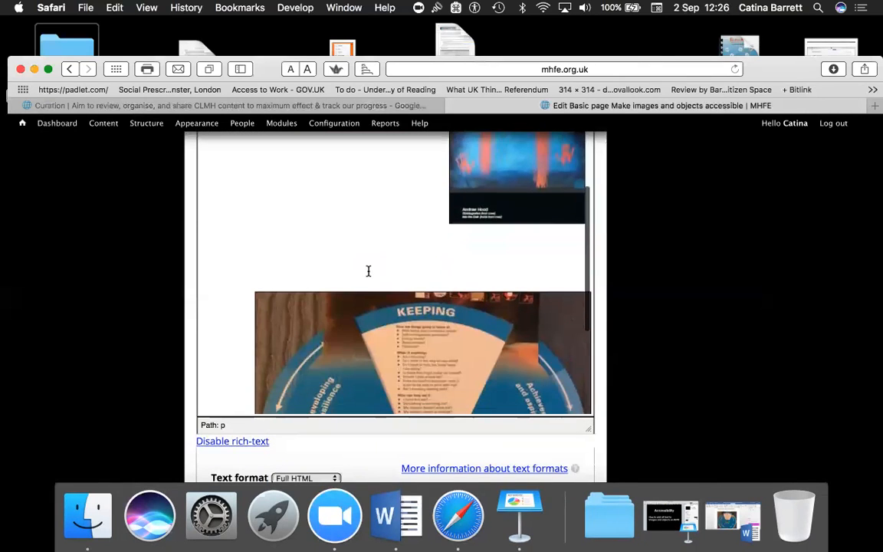
mouse_move(417, 269)
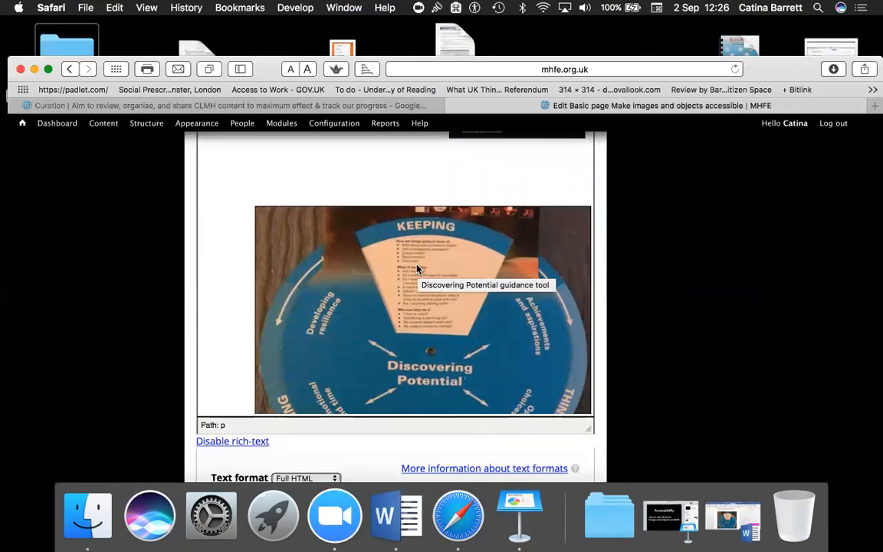
scroll(418, 269, "down", 3)
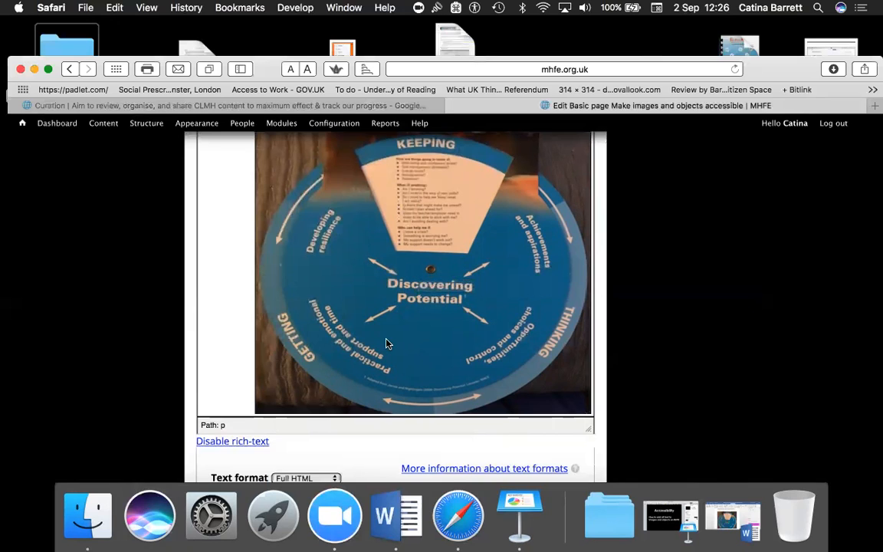
scroll(386, 344, "down", 5)
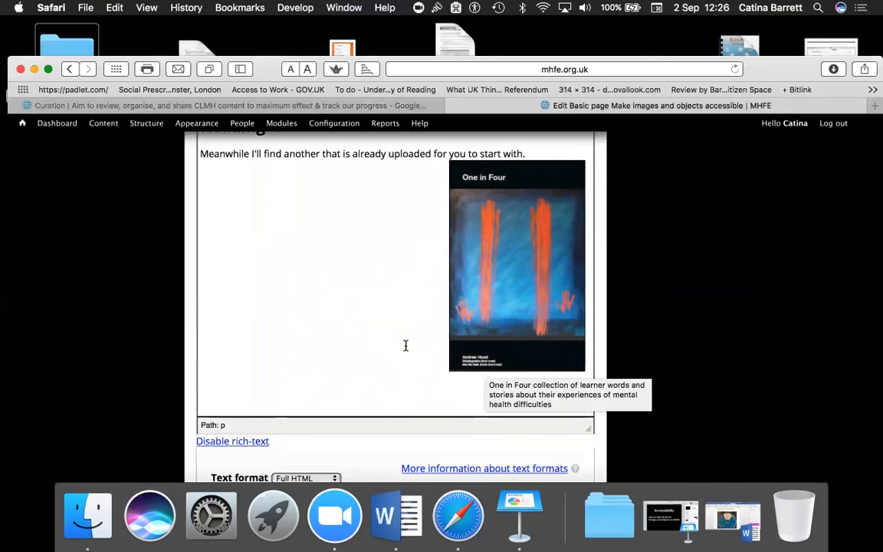
scroll(314, 284, "up", 5)
Save the edited "Make images and objects accessible" page with its two inserted images
scroll(314, 283, "down", 3)
scroll(314, 284, "down", 15)
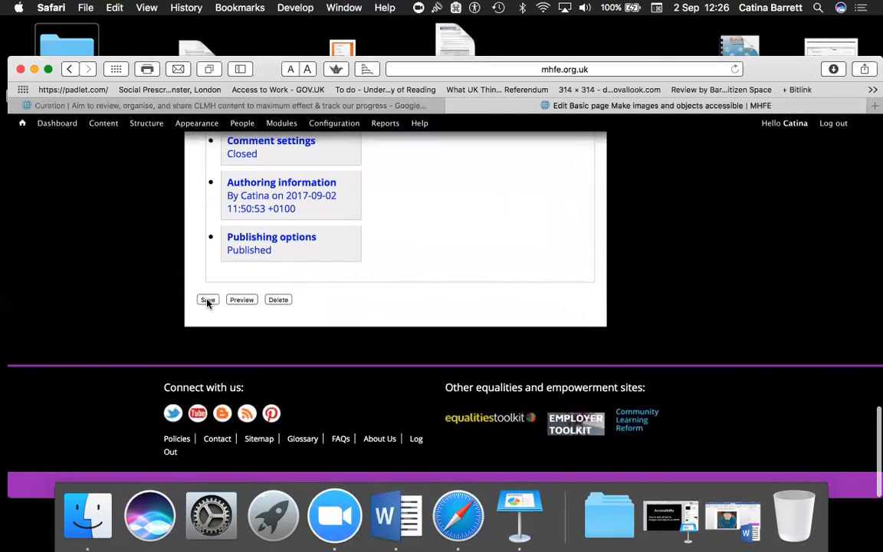
left_click(207, 300)
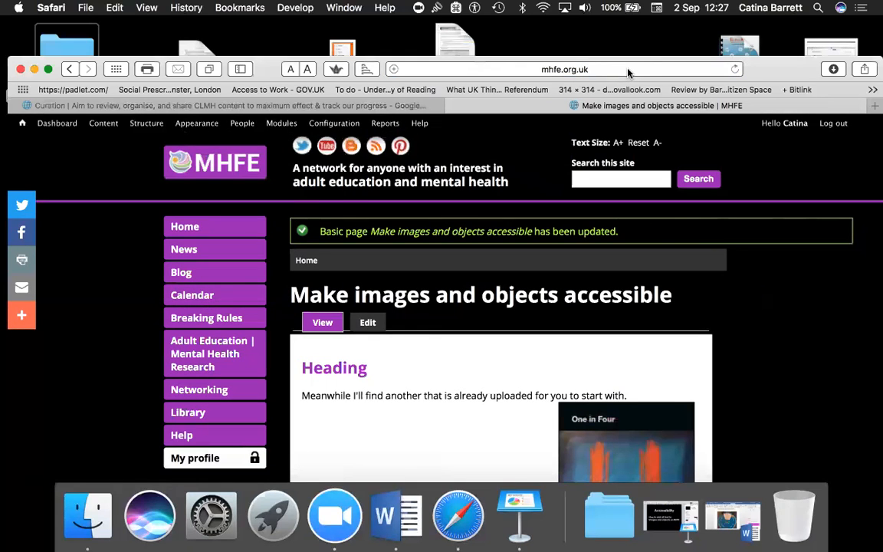
Show the saved page's full web address, and move the browser window lower on the desktop
left_click(667, 65)
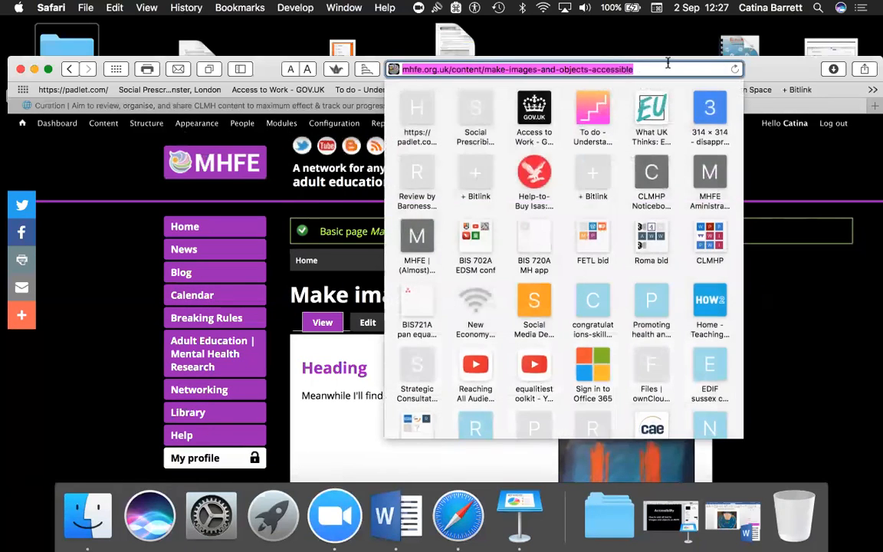
left_click_drag(772, 71, 773, 106)
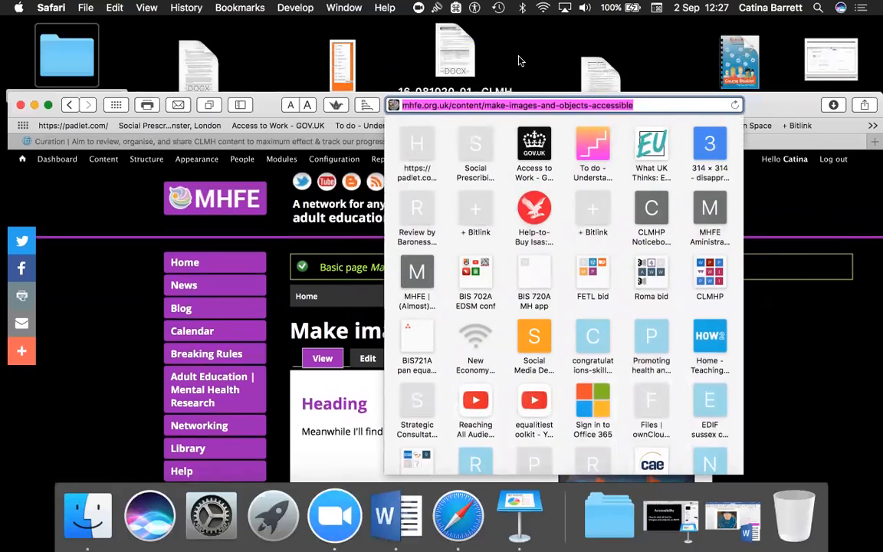
key("Escape")
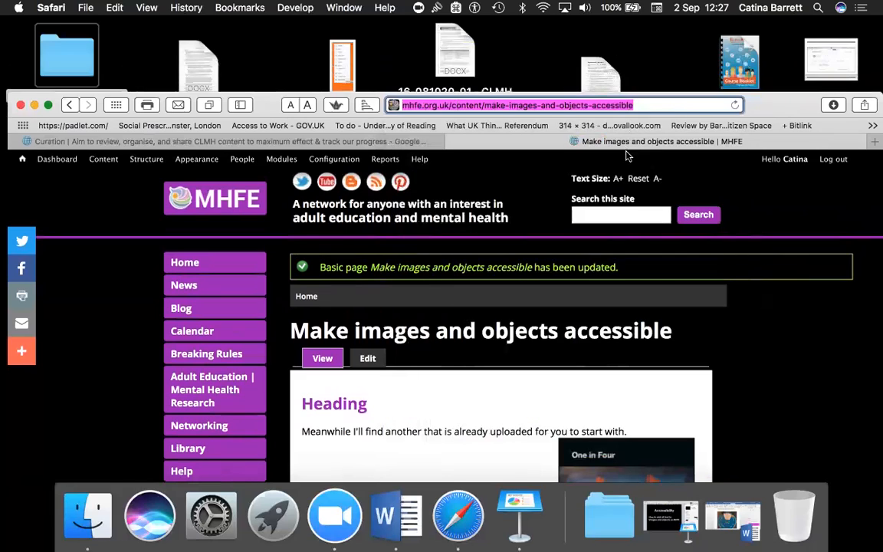